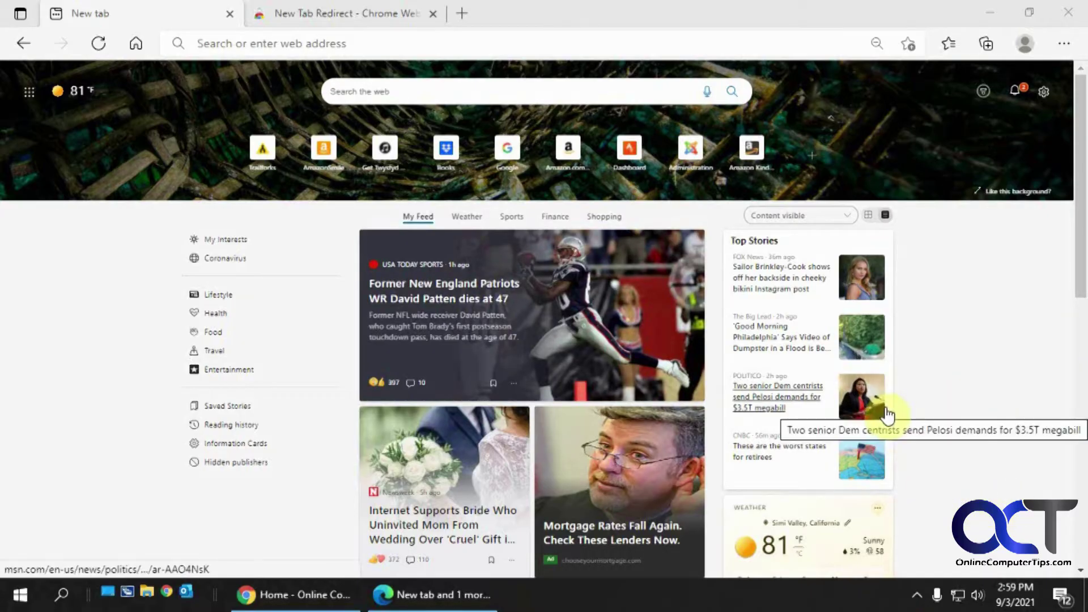
Open a third tab, check where the Home button leads, and briefly view the layout options.
{"action": "left_click", "coordinate": [463, 14]}
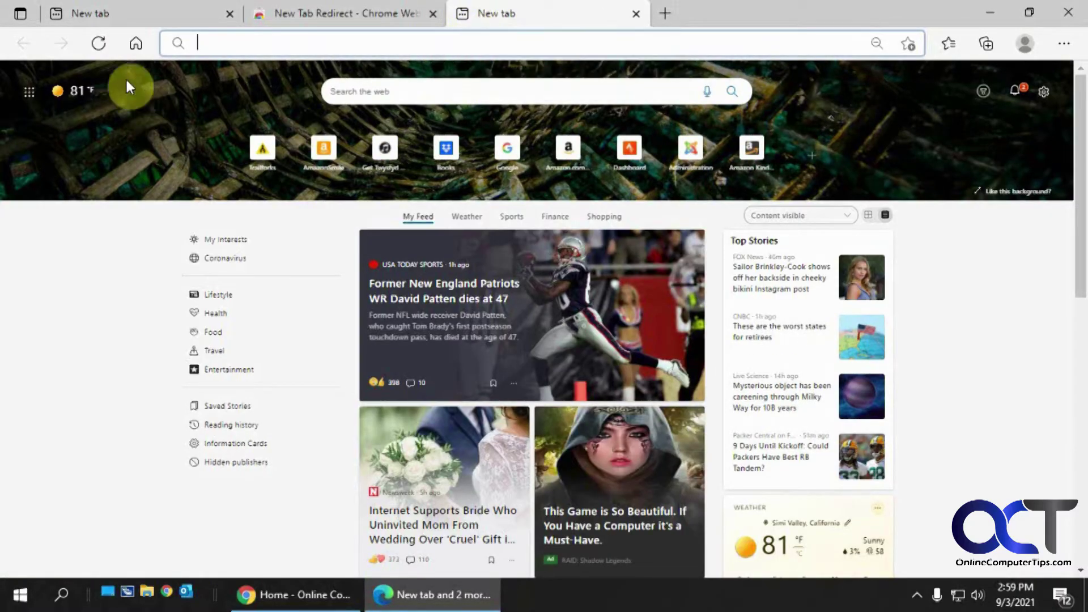
{"action": "left_click", "coordinate": [134, 43]}
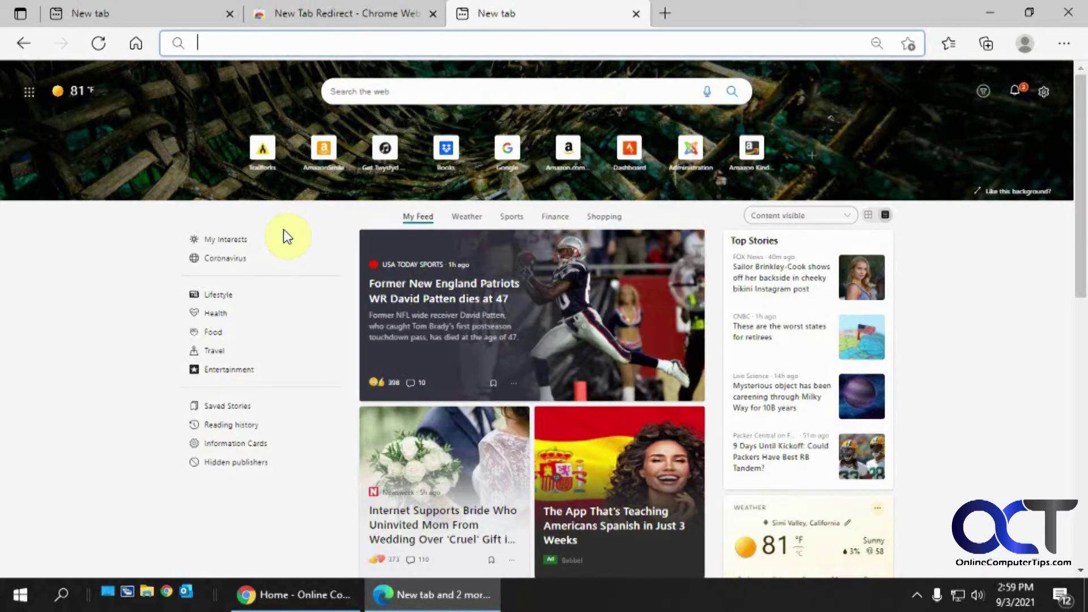
{"action": "left_click", "coordinate": [1046, 94]}
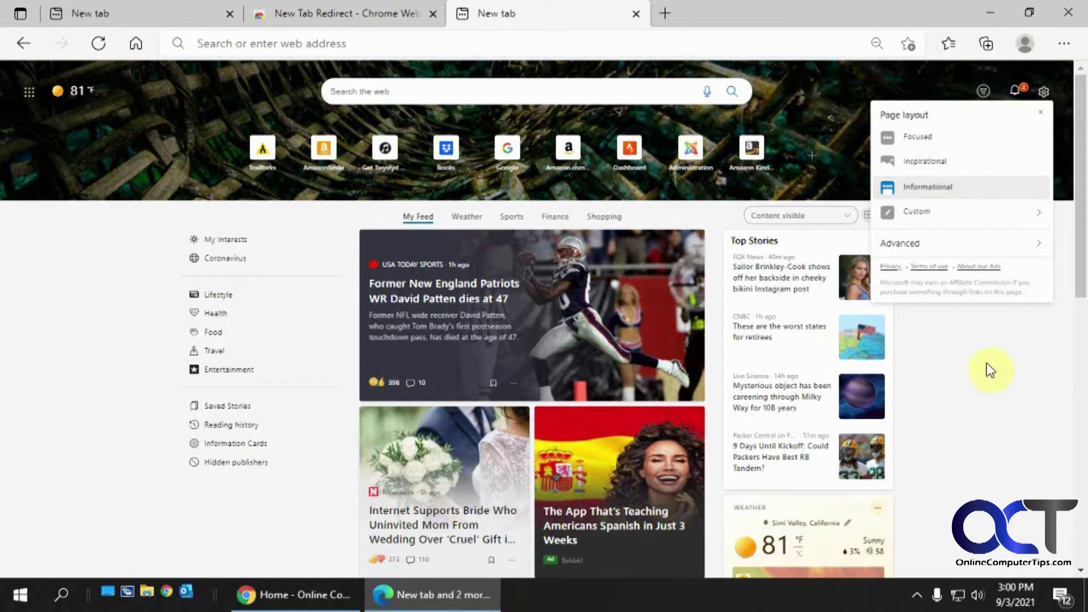
{"action": "left_click", "coordinate": [973, 369]}
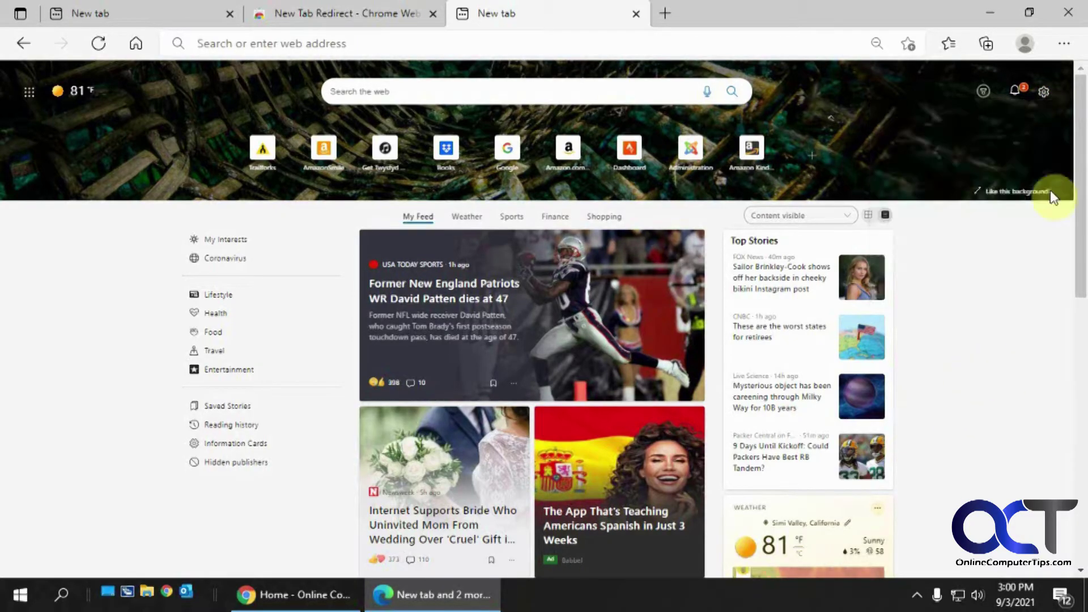
Go to Settings > Start, home, and new tabs from the browser menu.
{"action": "left_click", "coordinate": [1064, 44]}
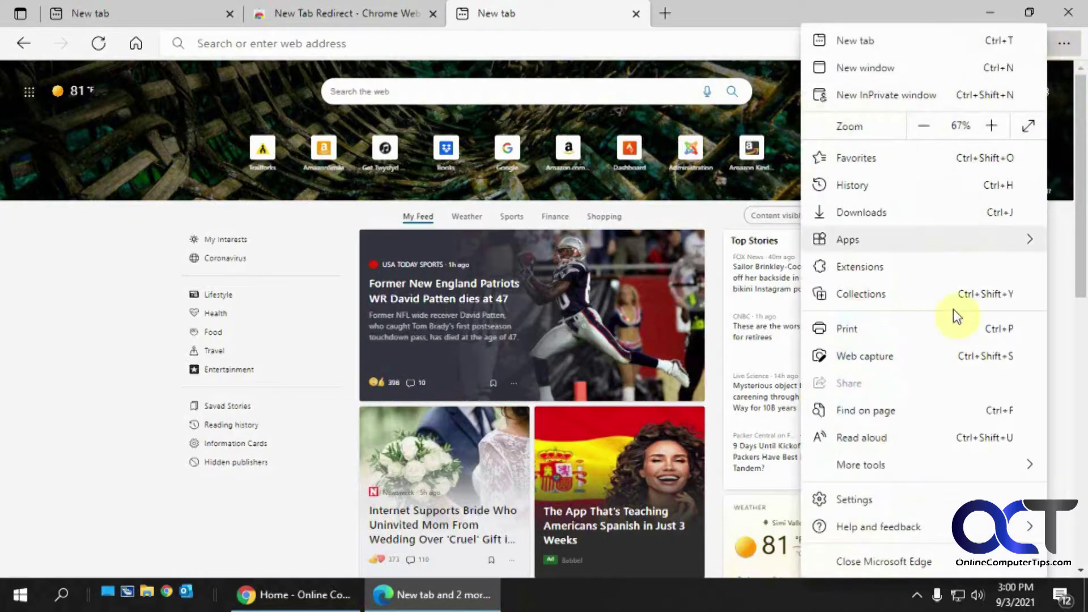
{"action": "left_click", "coordinate": [893, 504]}
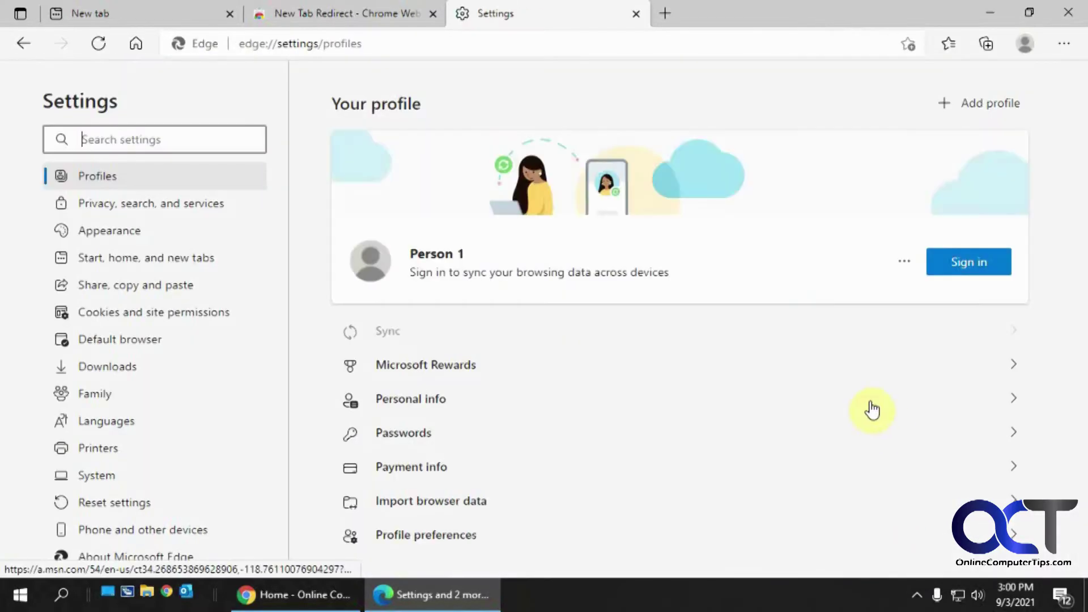
{"action": "left_click", "coordinate": [151, 260]}
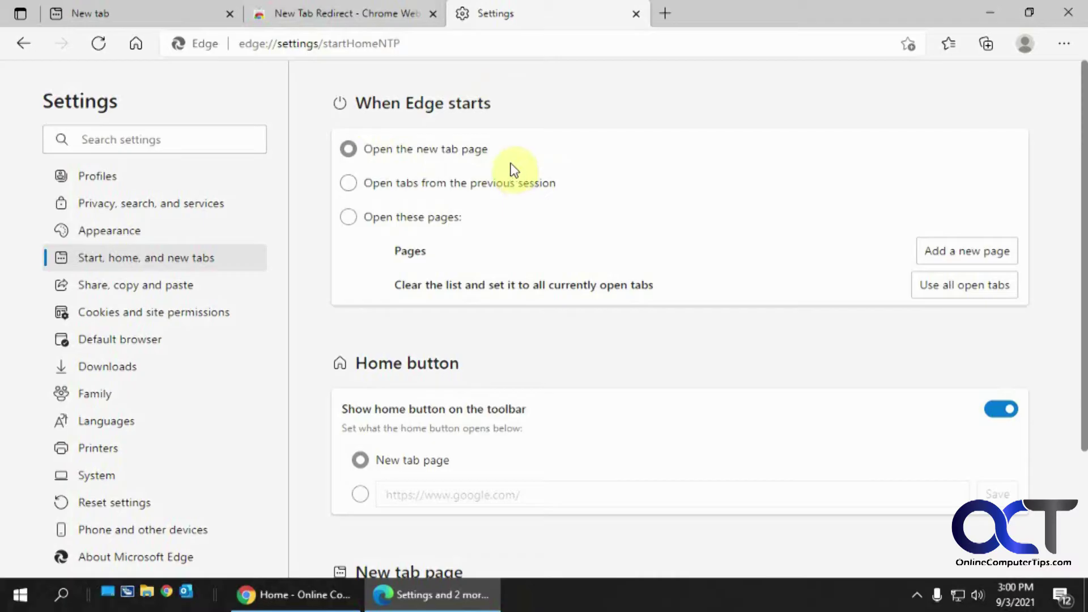
Switch startup to 'Open these pages' and add google.com as the only page.
{"action": "left_click", "coordinate": [351, 219]}
{"action": "left_click", "coordinate": [941, 251]}
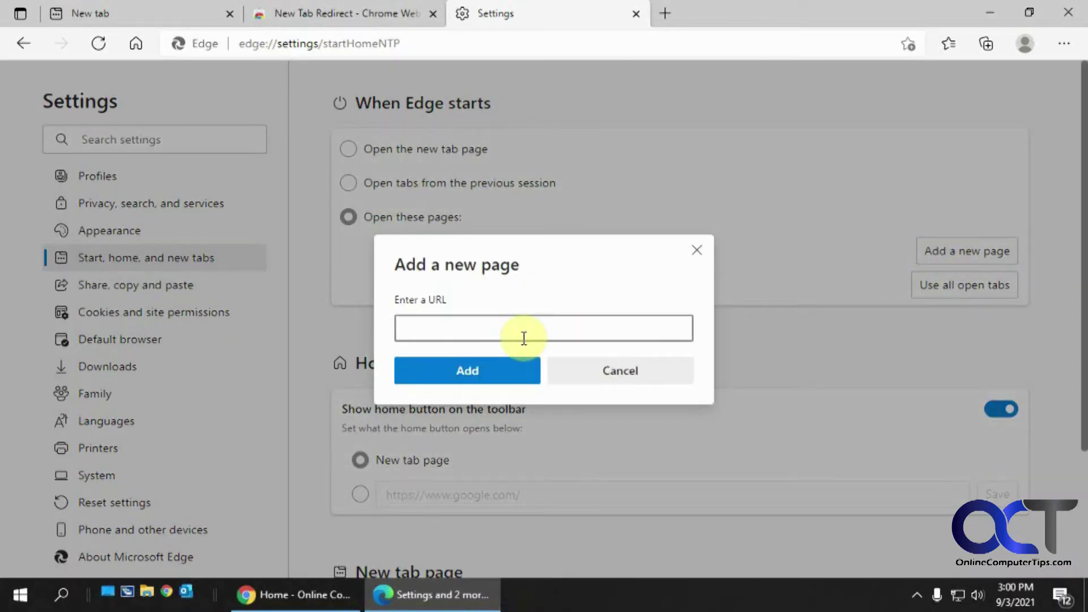
{"action": "type", "text": "google.com"}
{"action": "left_click", "coordinate": [488, 377]}
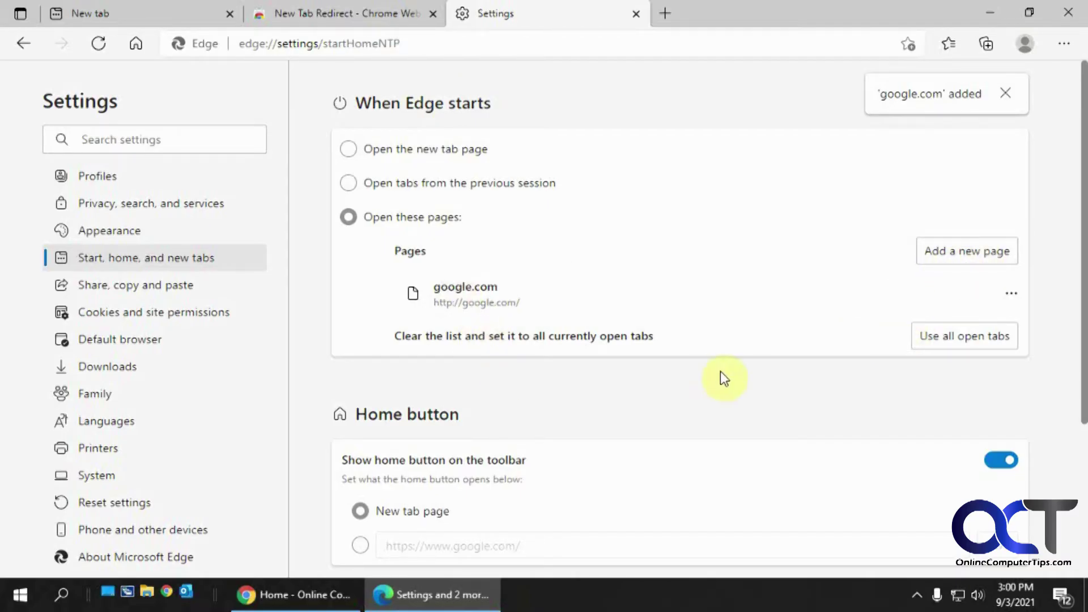
Keep the Home button shown and save google.com as its custom URL.
{"action": "scroll", "coordinate": [805, 368], "scroll_direction": "down", "scroll_amount": 1}
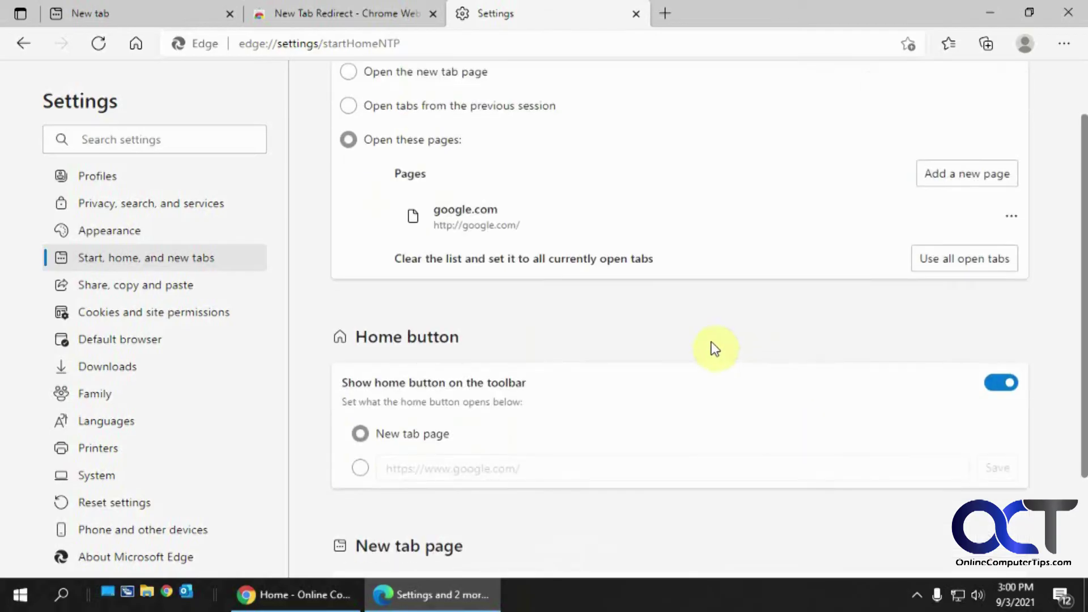
{"action": "scroll", "coordinate": [685, 353], "scroll_direction": "down", "scroll_amount": 1}
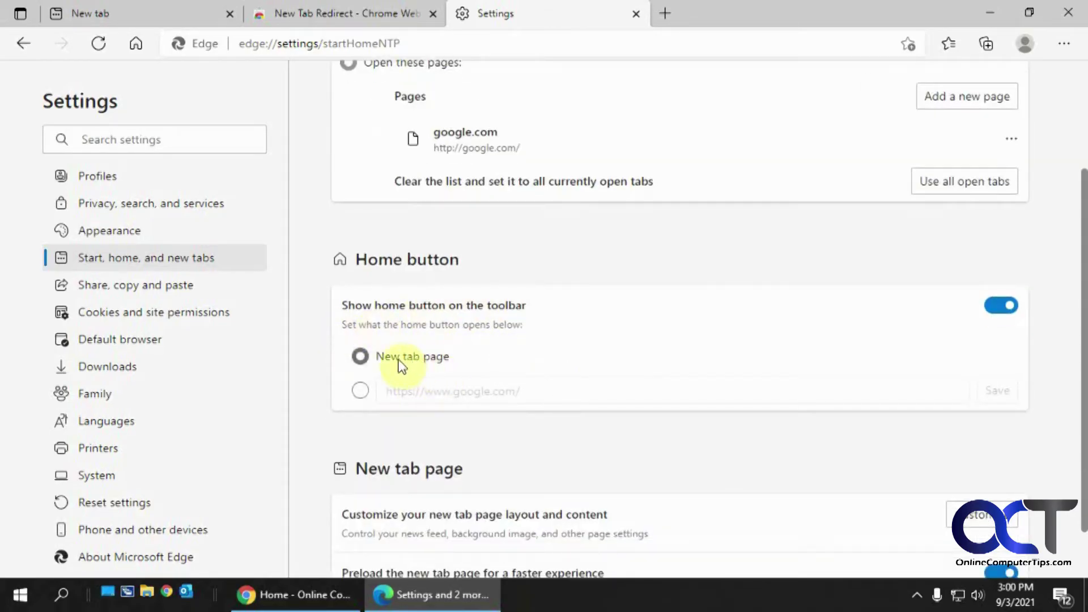
{"action": "left_click", "coordinate": [998, 312]}
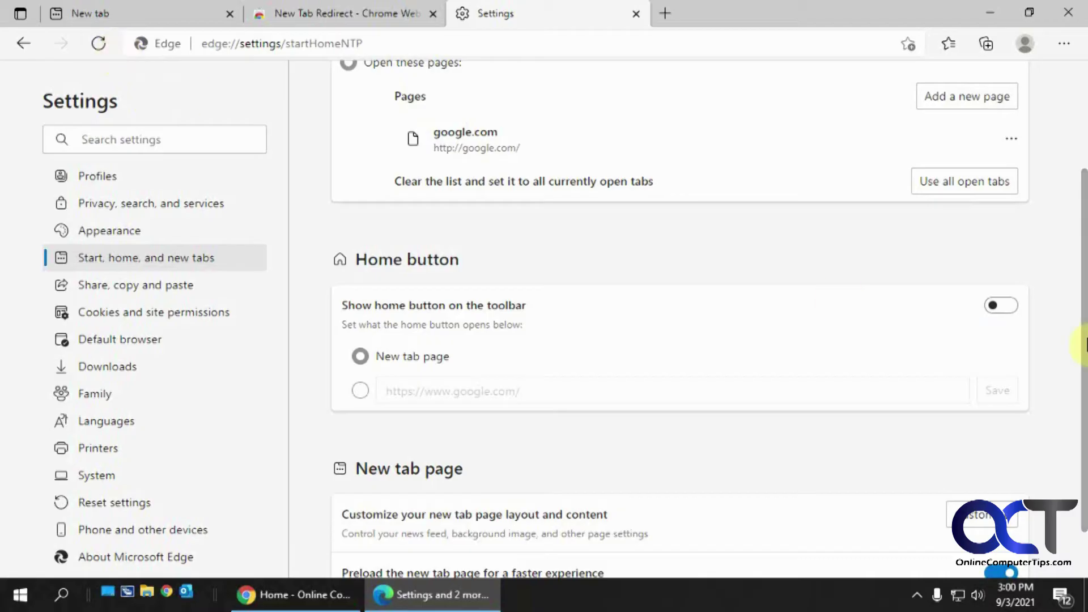
{"action": "left_click", "coordinate": [1003, 306]}
{"action": "left_click", "coordinate": [363, 392]}
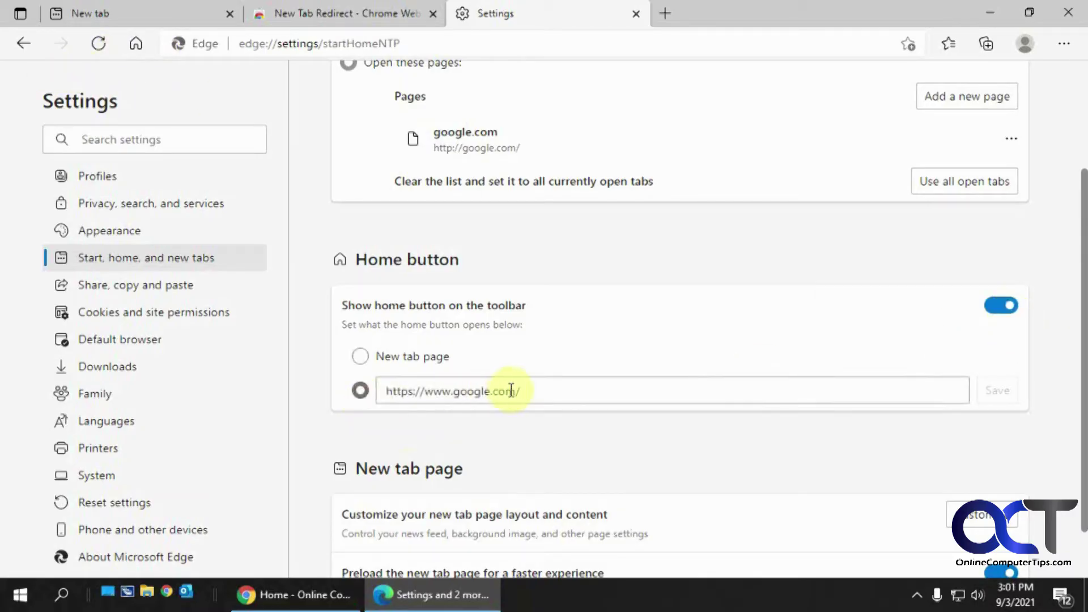
{"action": "left_click", "coordinate": [561, 390]}
{"action": "left_click_drag", "start_coordinate": [562, 391], "coordinate": [308, 400]}
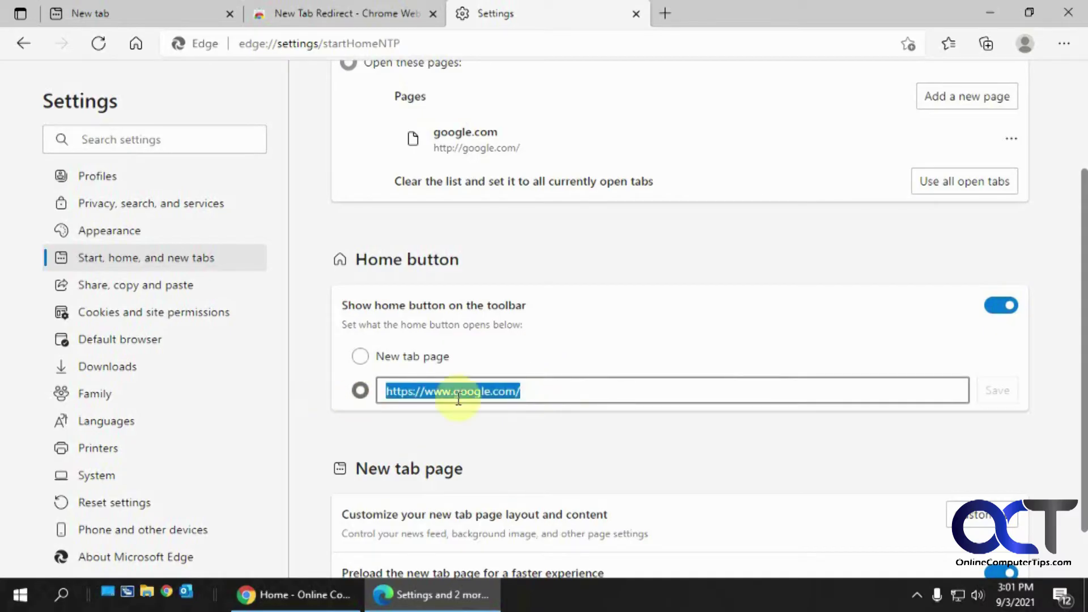
{"action": "type", "text": "google.com"}
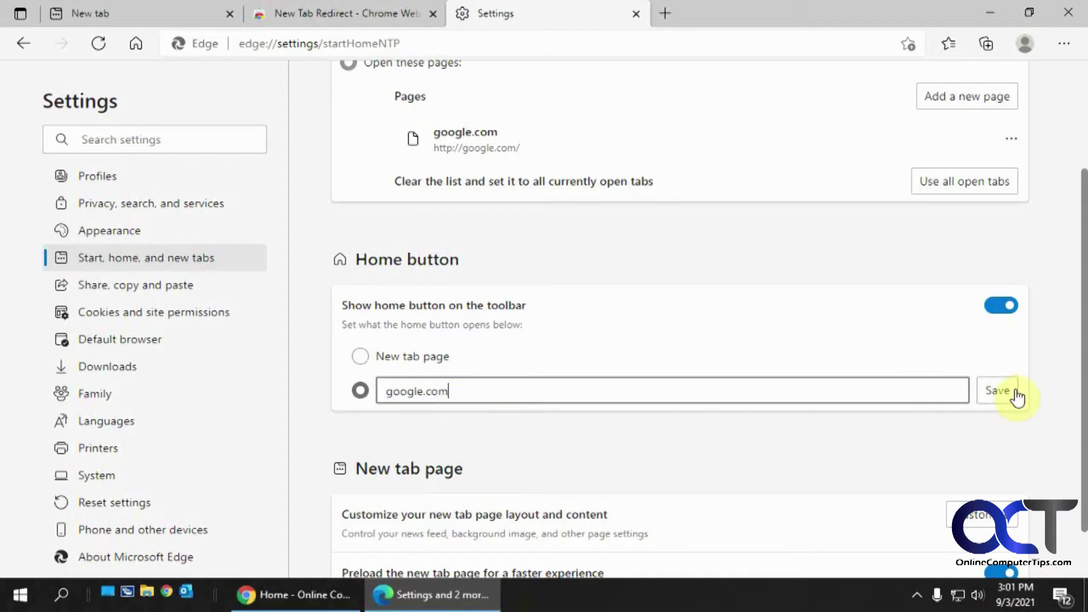
{"action": "left_click", "coordinate": [1004, 391]}
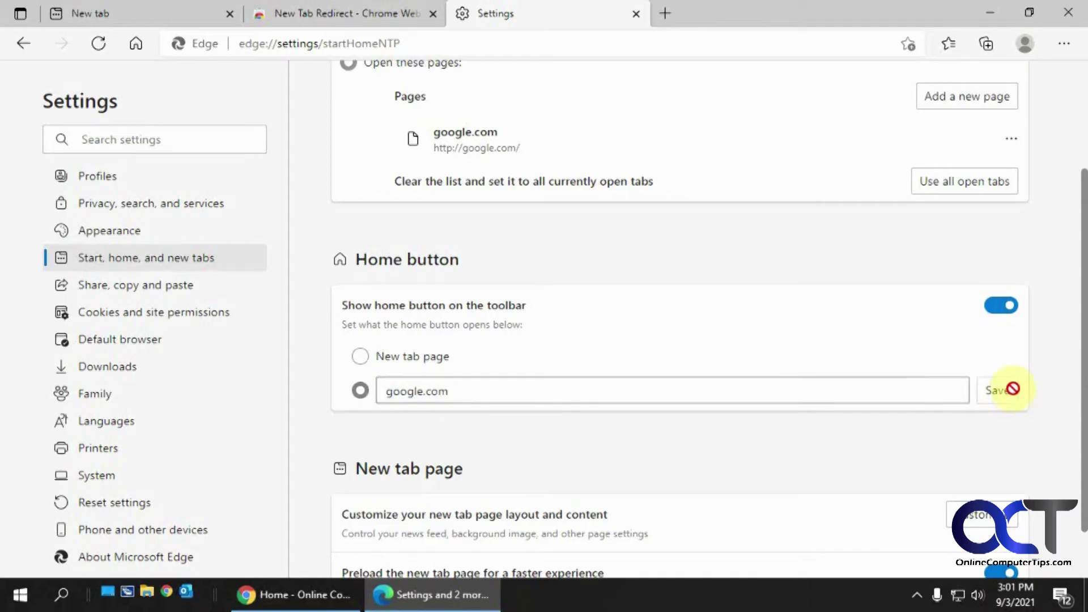
{"action": "scroll", "coordinate": [896, 397], "scroll_direction": "down", "scroll_amount": 1}
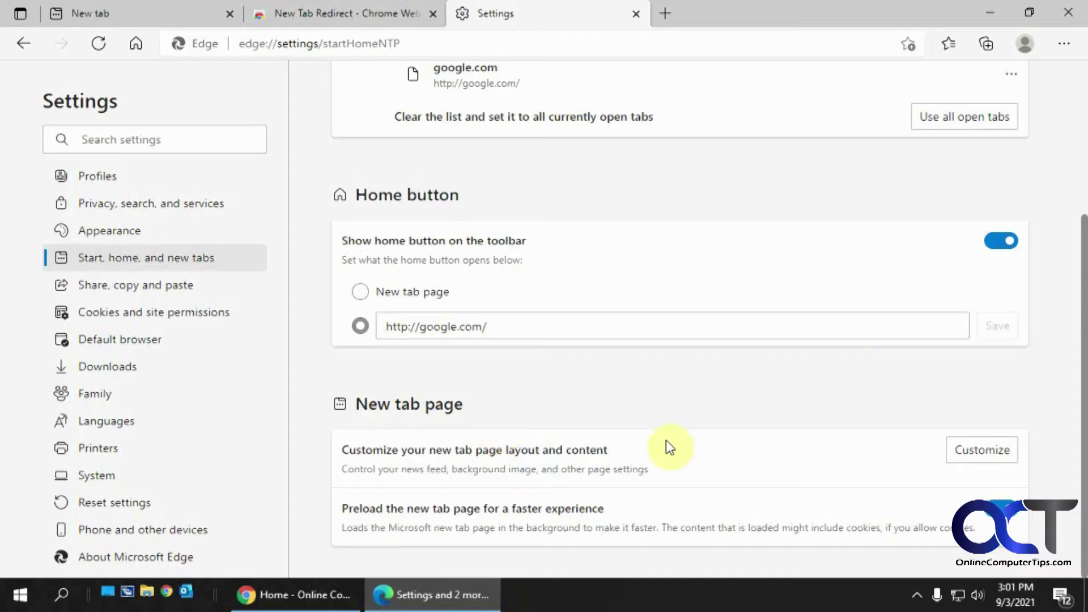
Look at the new tab Customize and page layout options, then close that extra tab.
{"action": "left_click", "coordinate": [986, 450]}
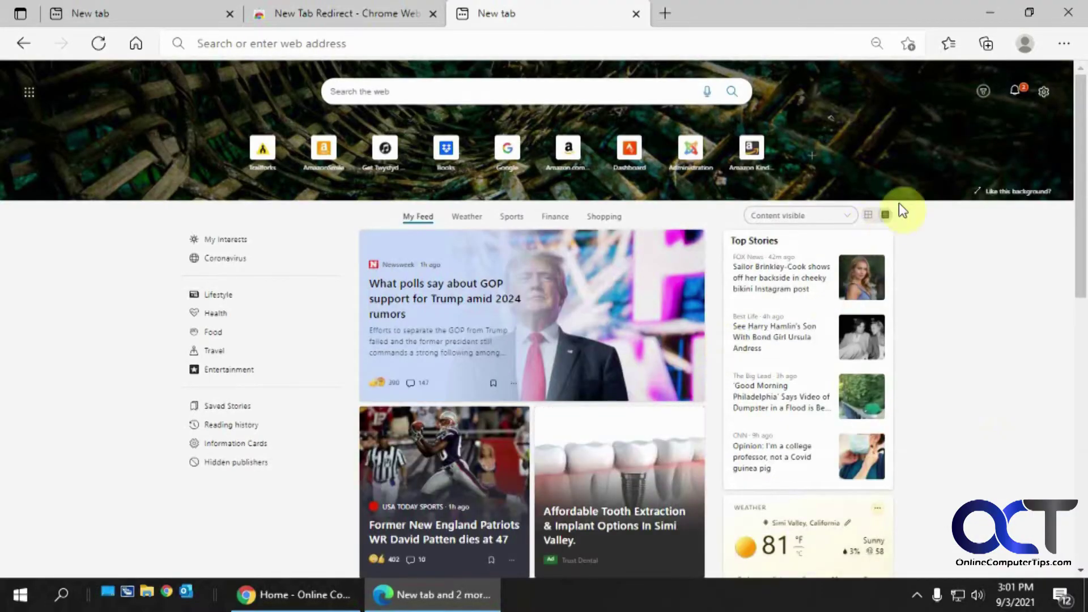
{"action": "left_click", "coordinate": [1041, 95]}
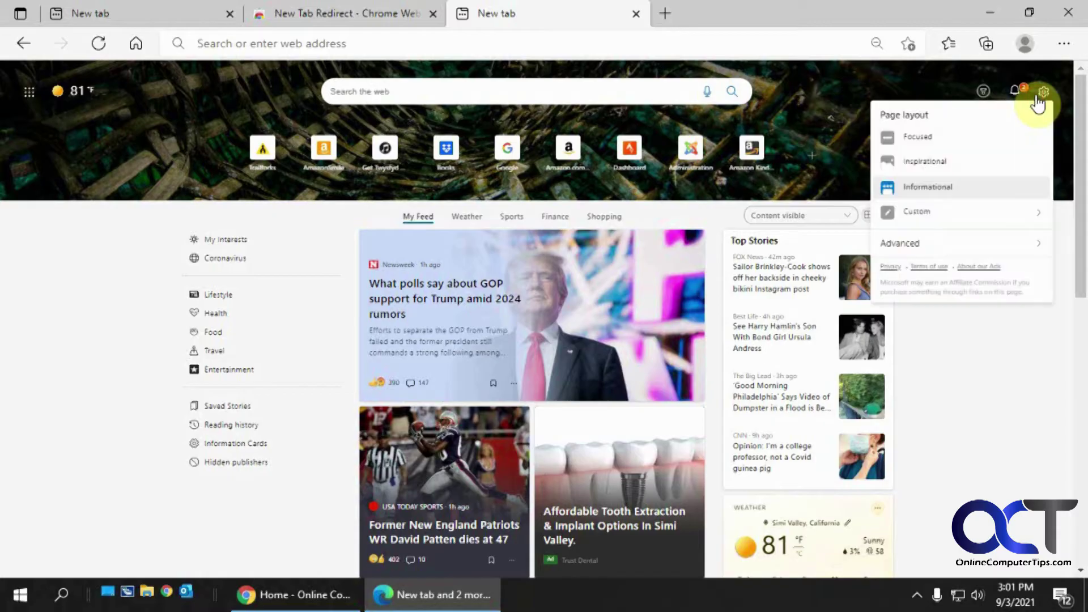
{"action": "left_click", "coordinate": [635, 14]}
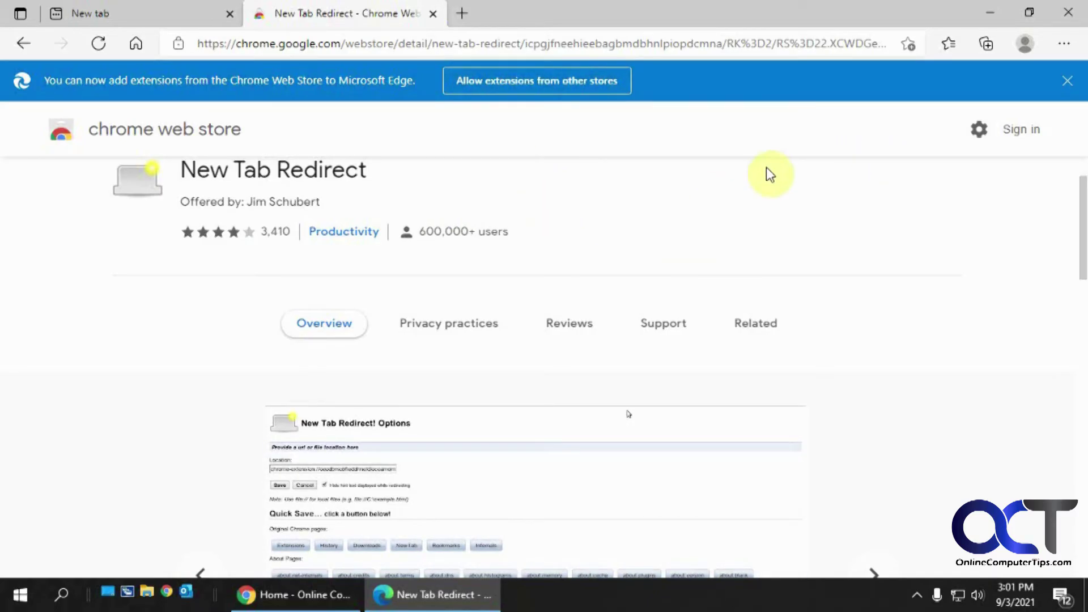
Turn on and confirm 'Allow extensions from other stores' on the Extensions page.
{"action": "left_click", "coordinate": [160, 8]}
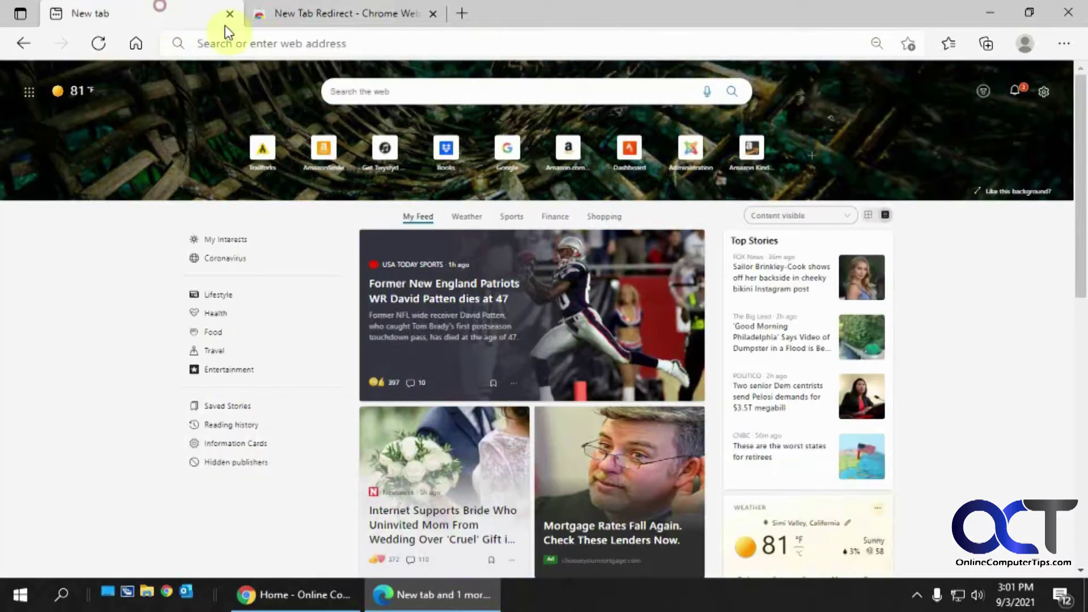
{"action": "left_click", "coordinate": [1064, 44]}
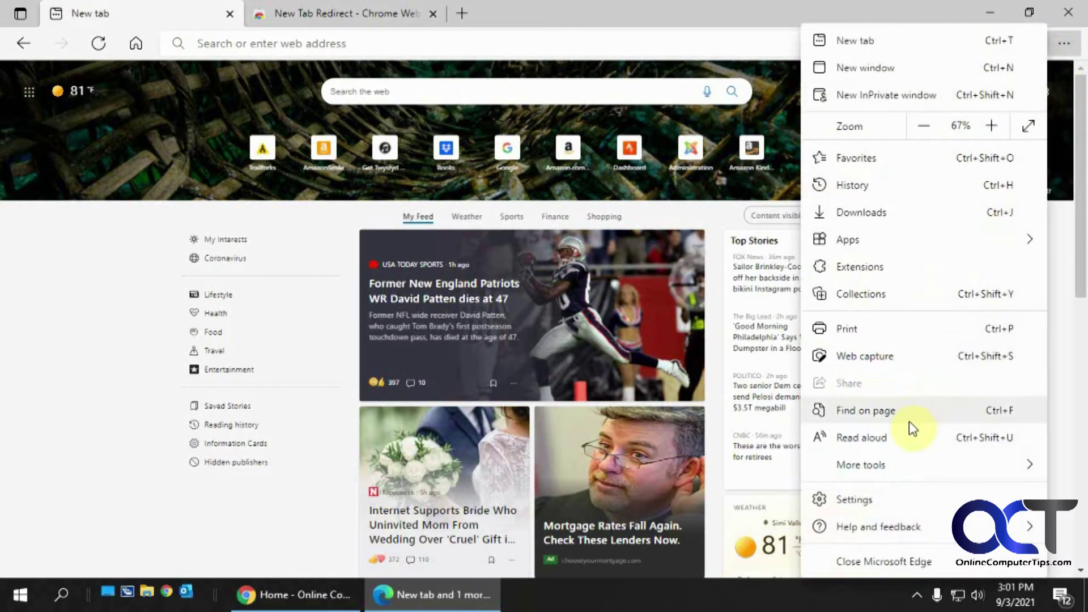
{"action": "left_click", "coordinate": [885, 270]}
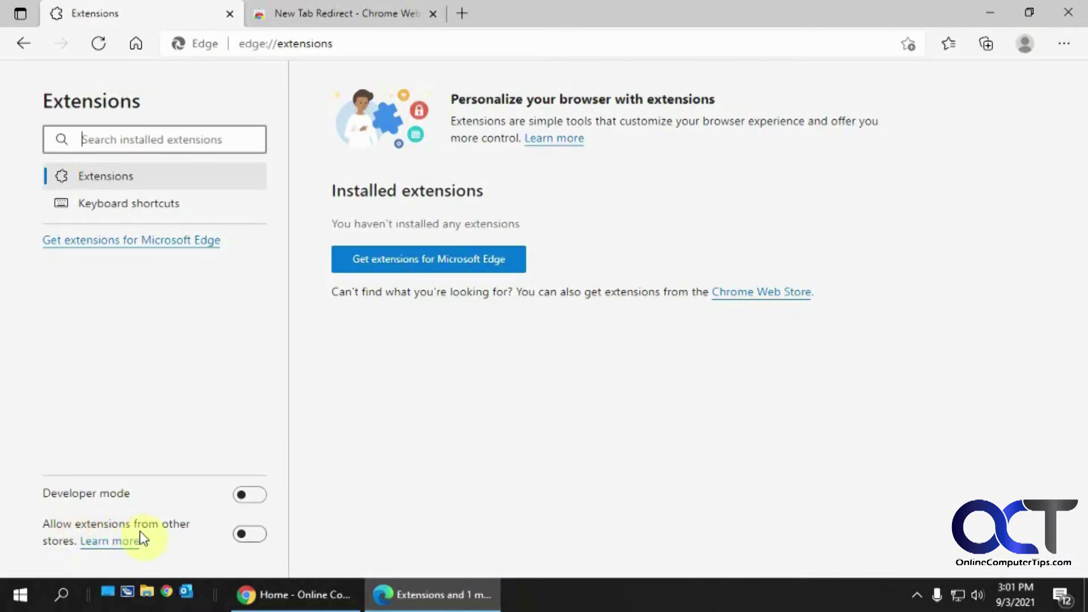
{"action": "left_click", "coordinate": [258, 533]}
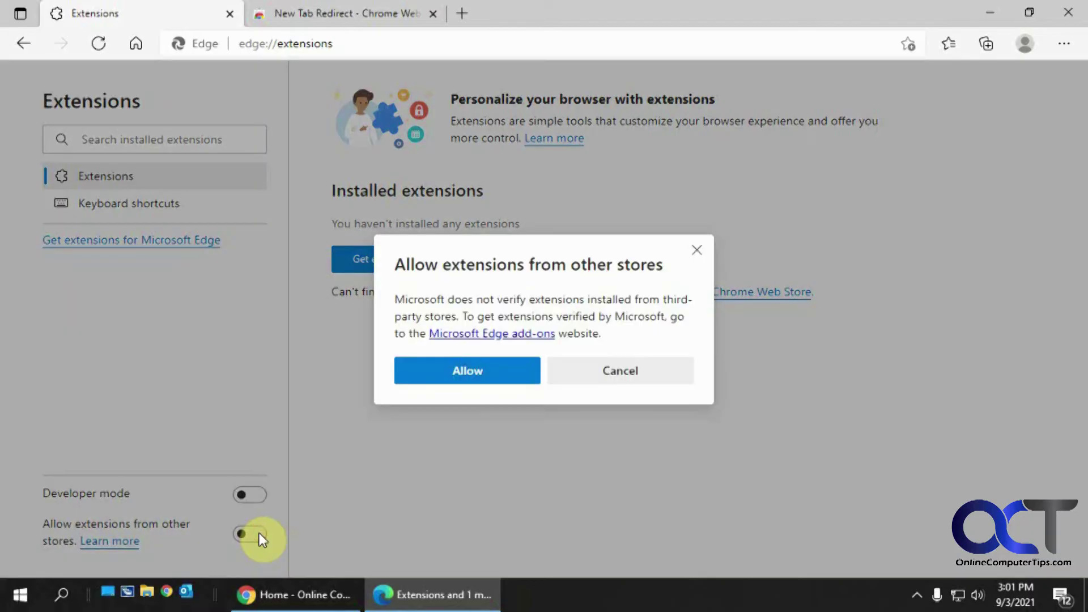
{"action": "left_click", "coordinate": [492, 377]}
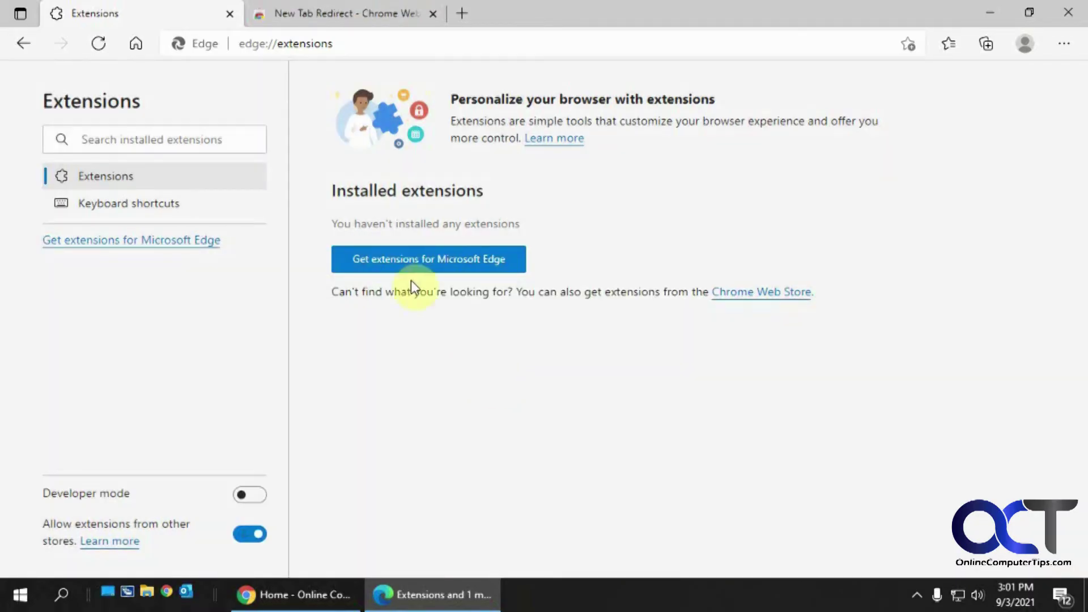
Add the New Tab Redirect extension from its Chrome Web Store page.
{"action": "left_click", "coordinate": [357, 15]}
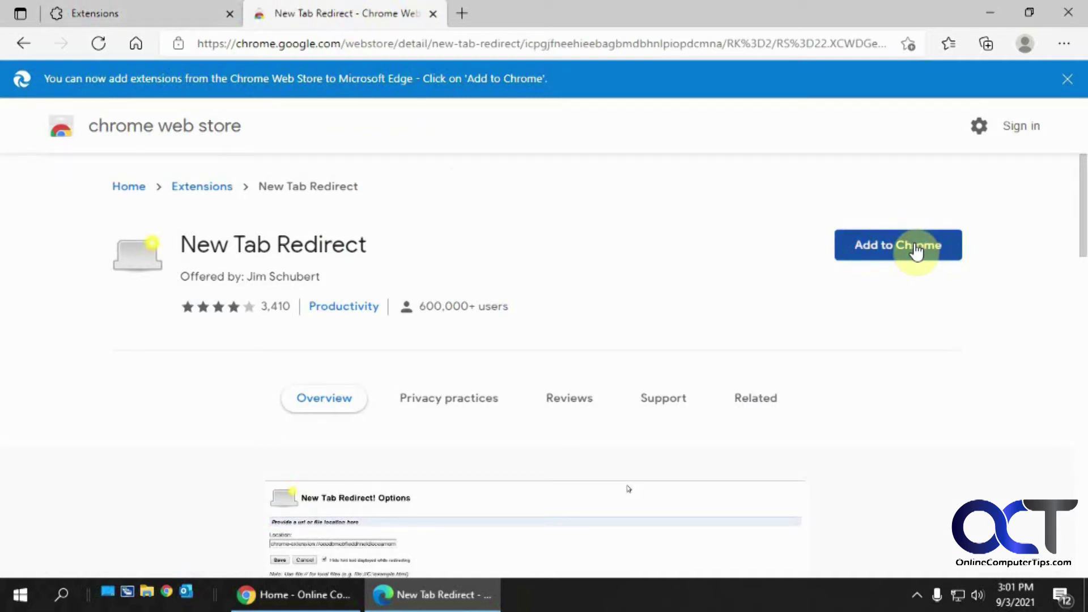
{"action": "left_click", "coordinate": [882, 251]}
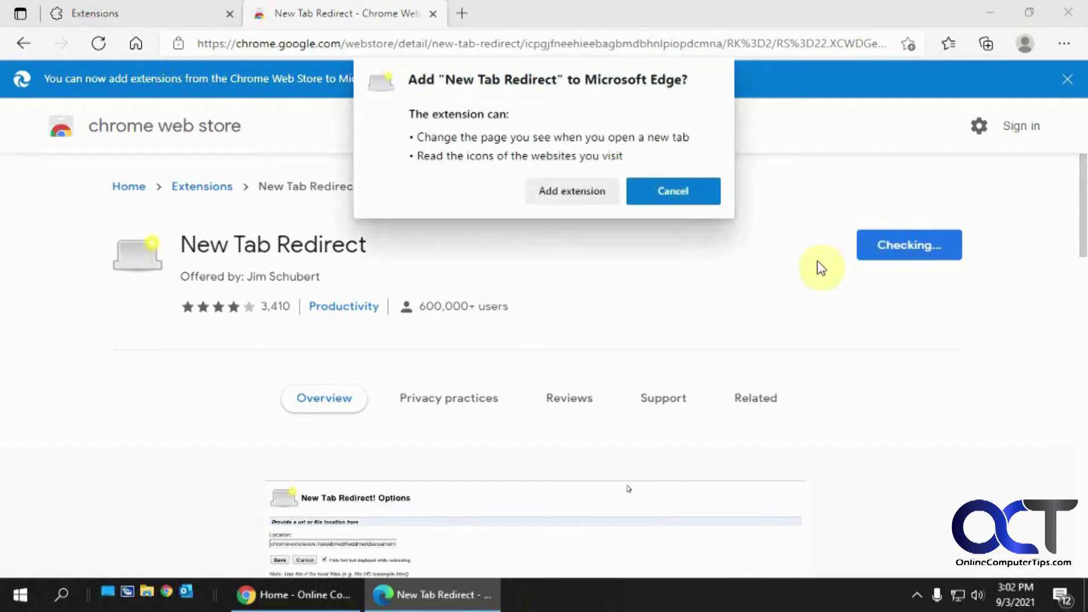
{"action": "left_click", "coordinate": [570, 189]}
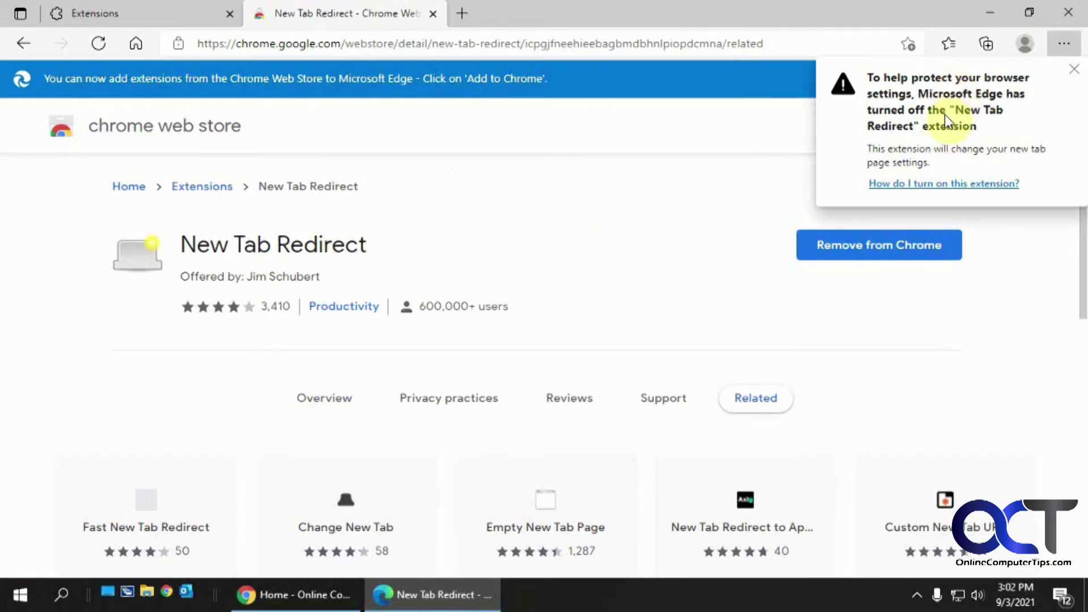
Switch the New Tab Redirect toggle on in the installed extensions list.
{"action": "left_click", "coordinate": [968, 184]}
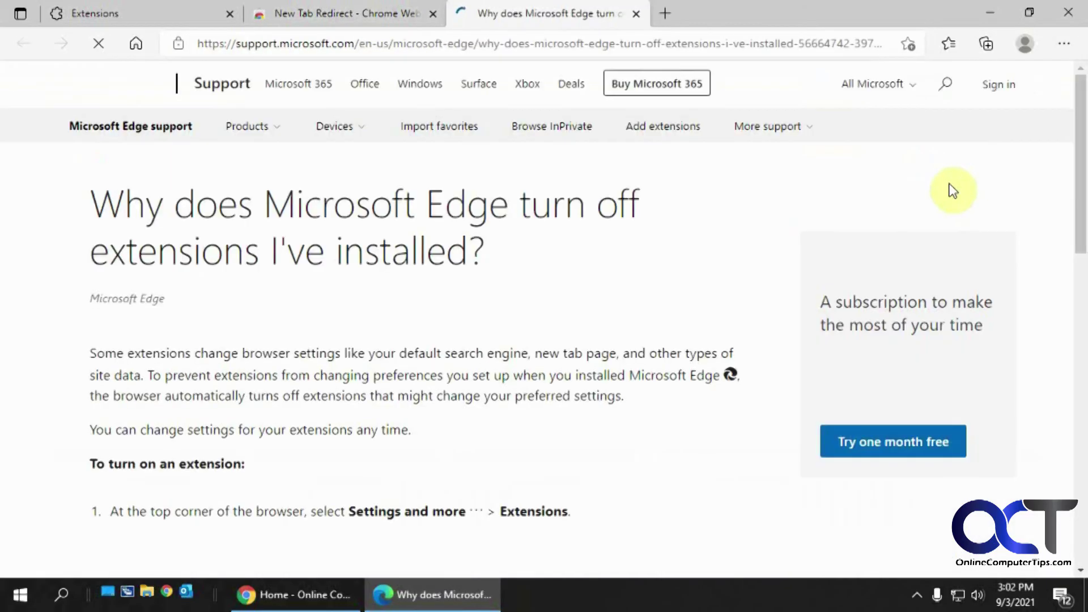
{"action": "scroll", "coordinate": [625, 335], "scroll_direction": "down", "scroll_amount": 4}
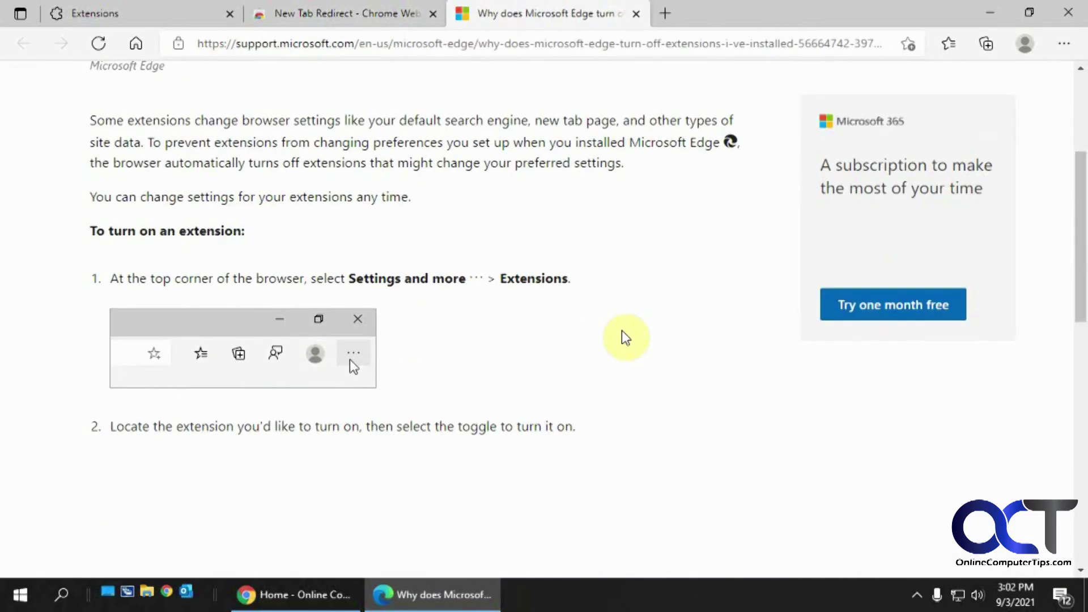
{"action": "scroll", "coordinate": [623, 334], "scroll_direction": "up", "scroll_amount": 3}
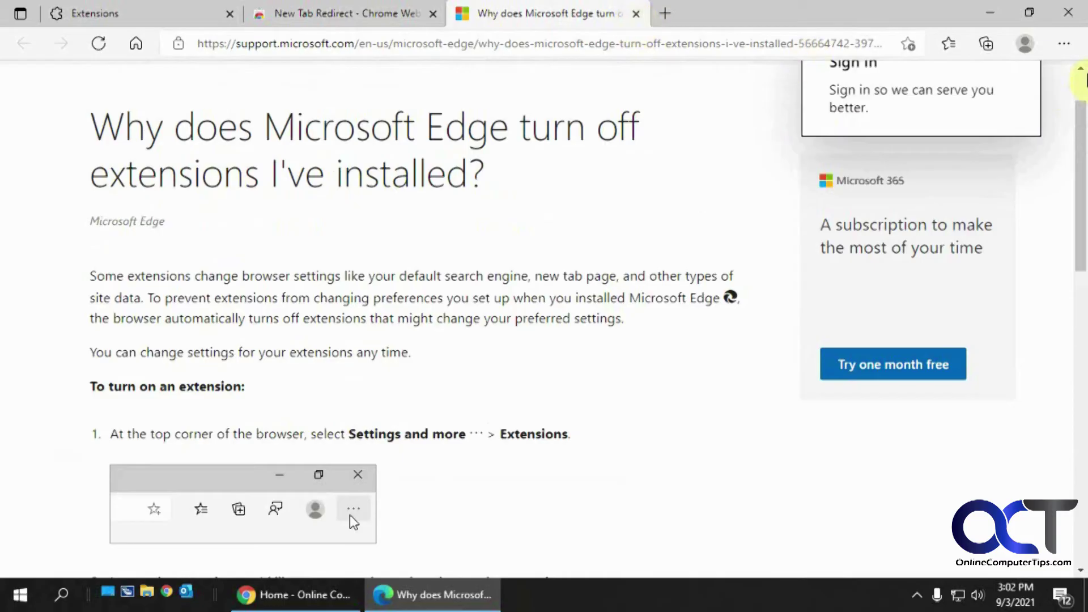
{"action": "left_click", "coordinate": [1064, 43]}
{"action": "left_click", "coordinate": [915, 266]}
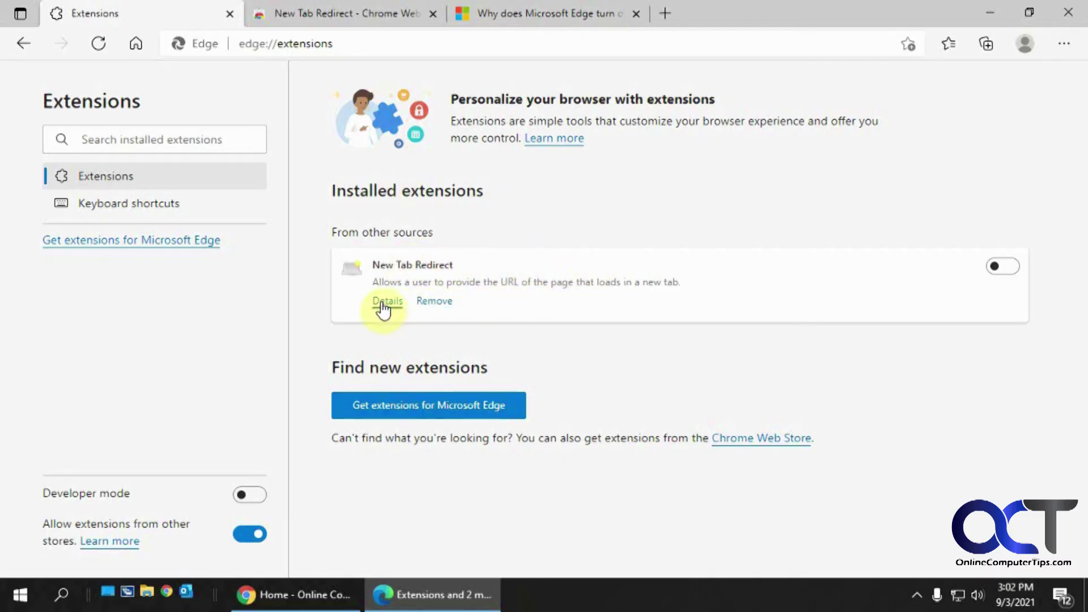
{"action": "left_click", "coordinate": [1007, 269]}
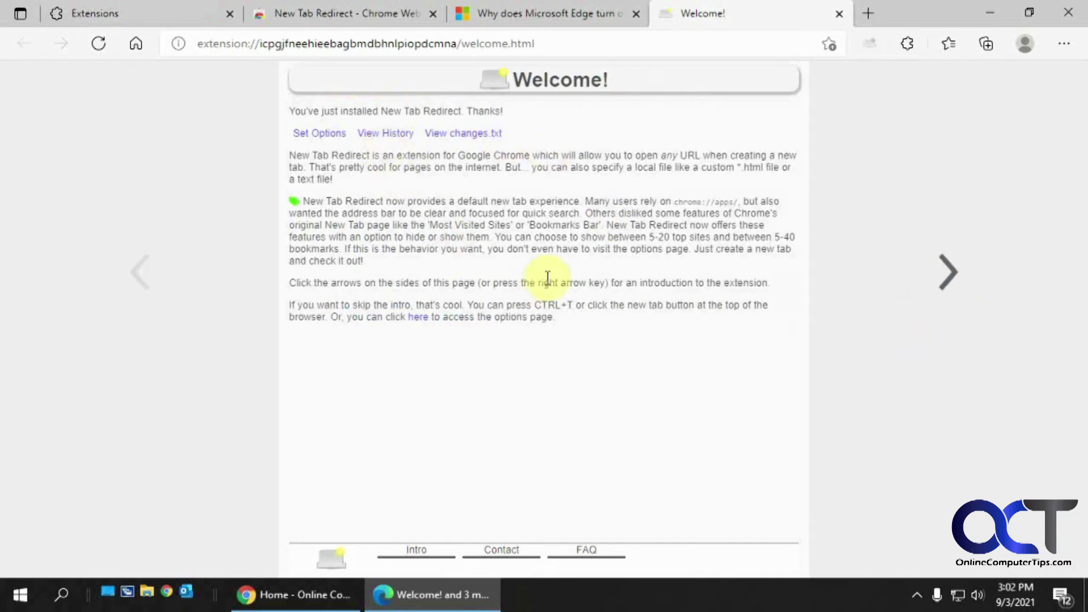
Step through the welcome tour to the FAQ slide, then open a new tab to test it.
{"action": "left_click", "coordinate": [950, 274]}
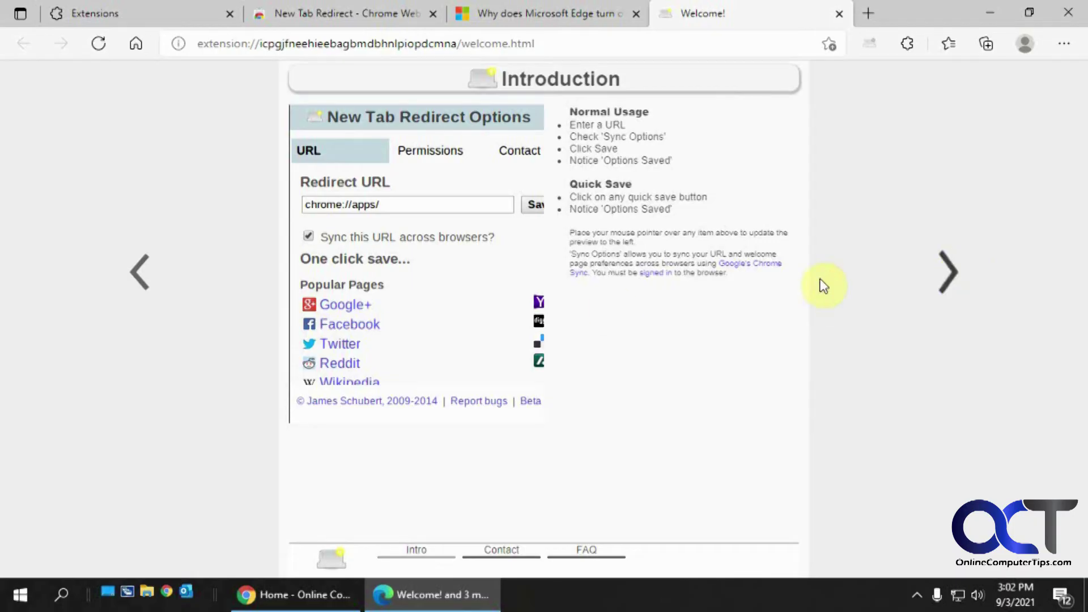
{"action": "left_click", "coordinate": [946, 268]}
{"action": "left_click", "coordinate": [945, 265]}
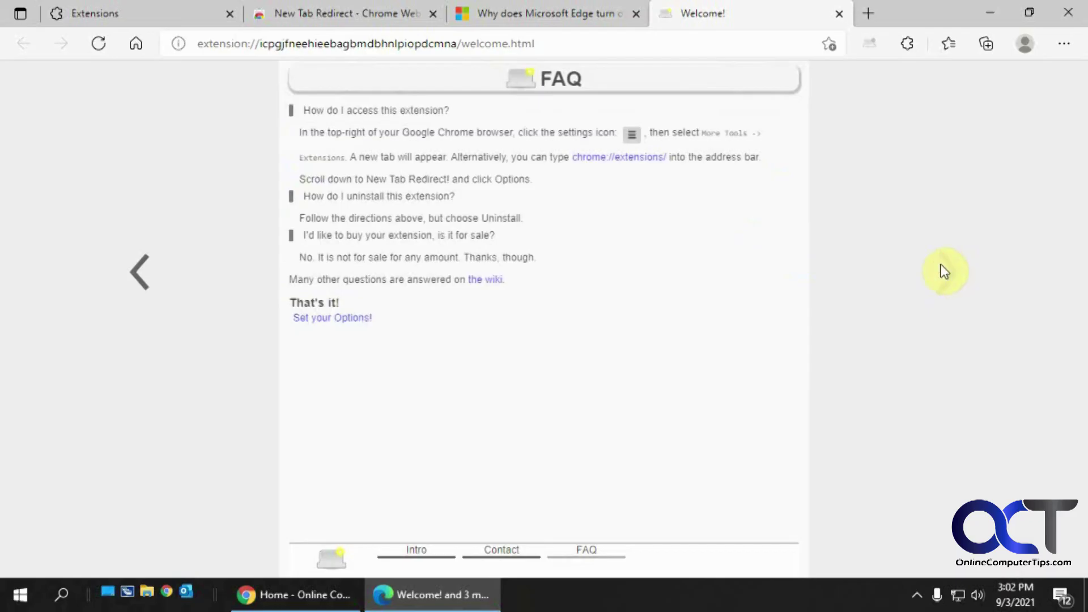
{"action": "left_click", "coordinate": [873, 14]}
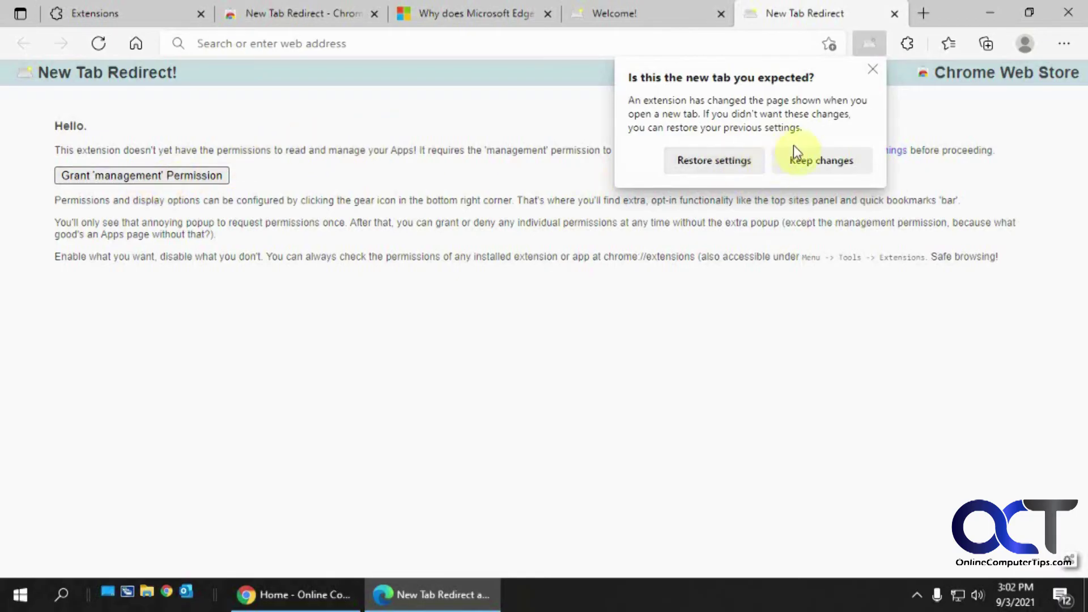
Keep the new tab change, grant 'management' permission, and open the New Tab Redirect Options page.
{"action": "left_click", "coordinate": [824, 160]}
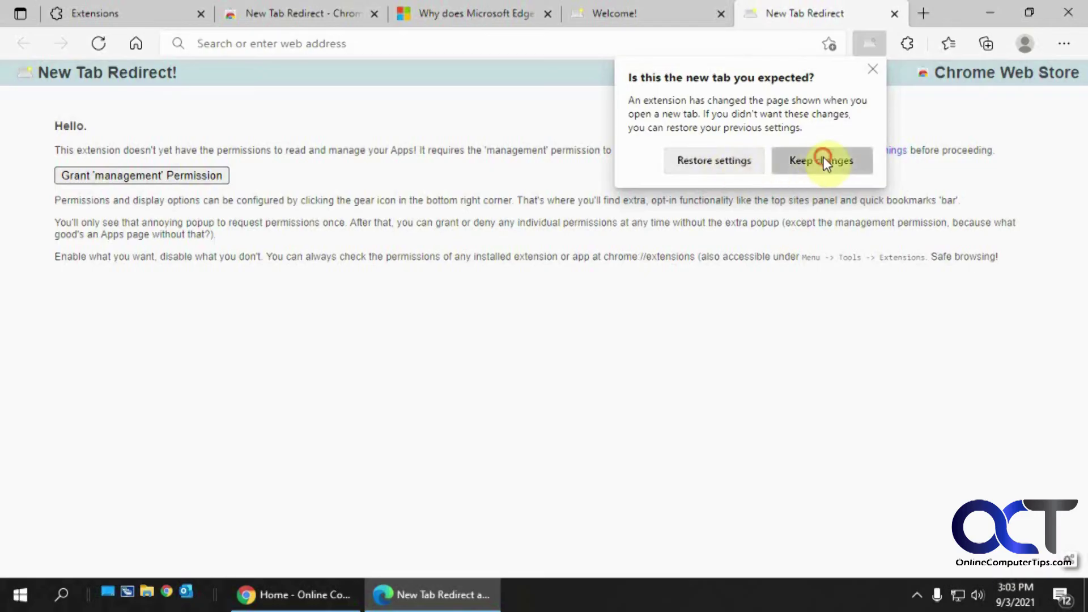
{"action": "left_click", "coordinate": [154, 176]}
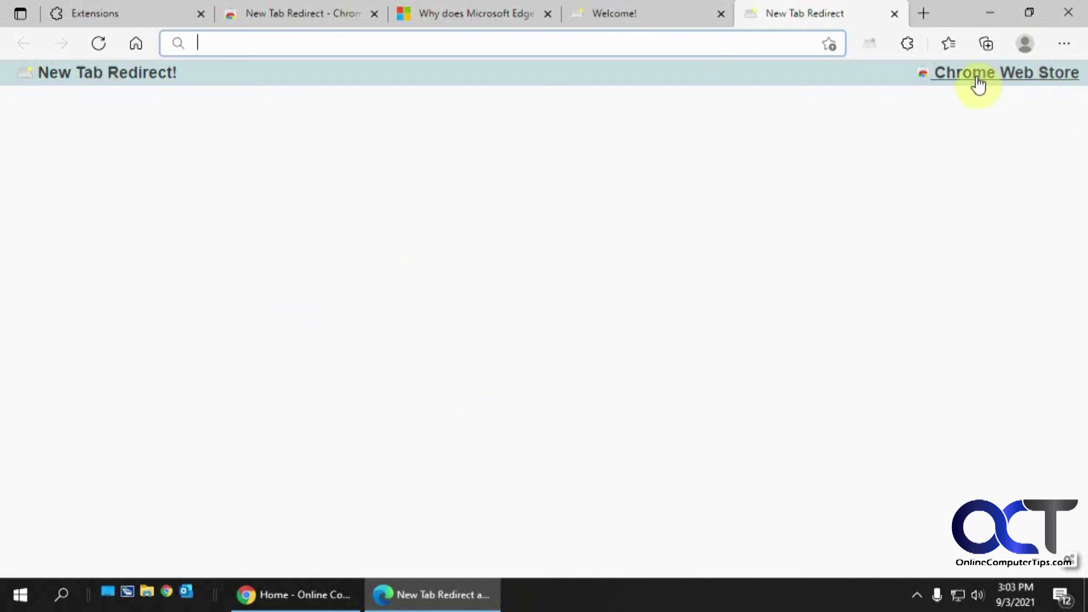
{"action": "left_click", "coordinate": [99, 78]}
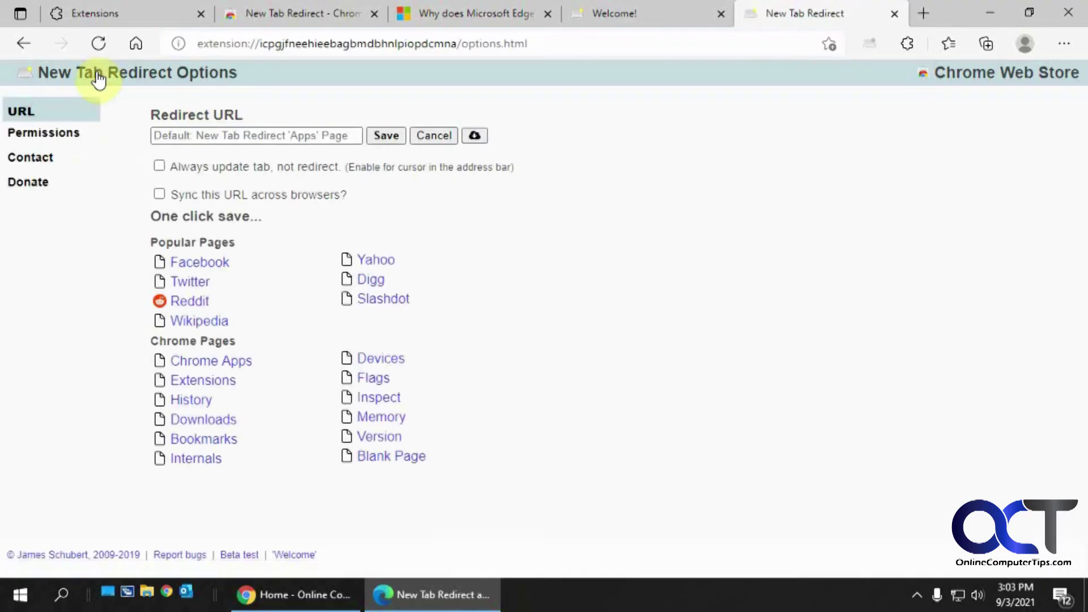
{"action": "left_click", "coordinate": [214, 136]}
{"action": "type", "text": "www.google.com"}
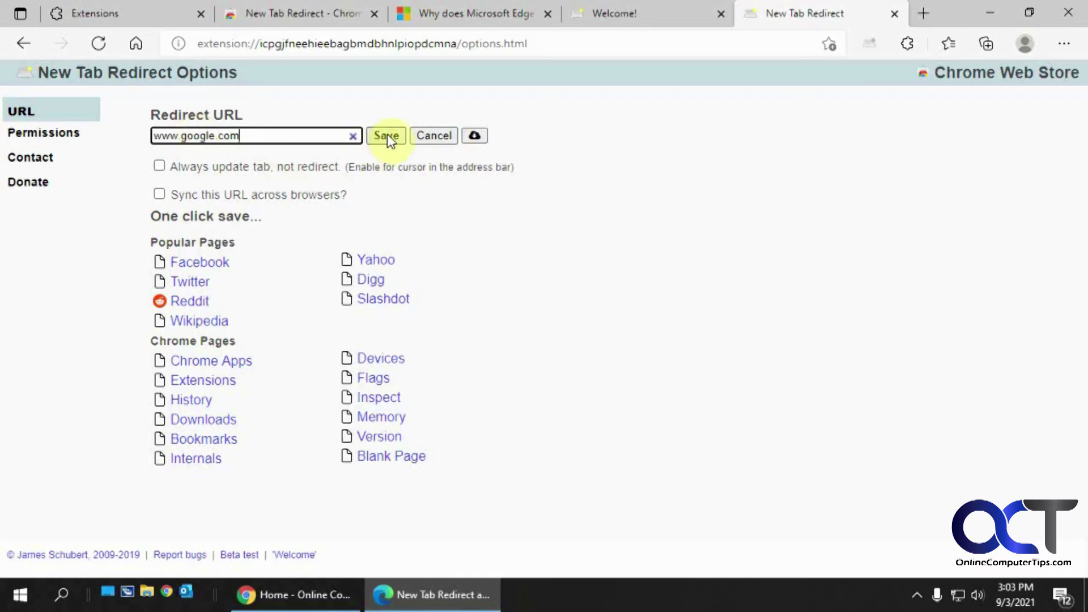
{"action": "left_click", "coordinate": [386, 135]}
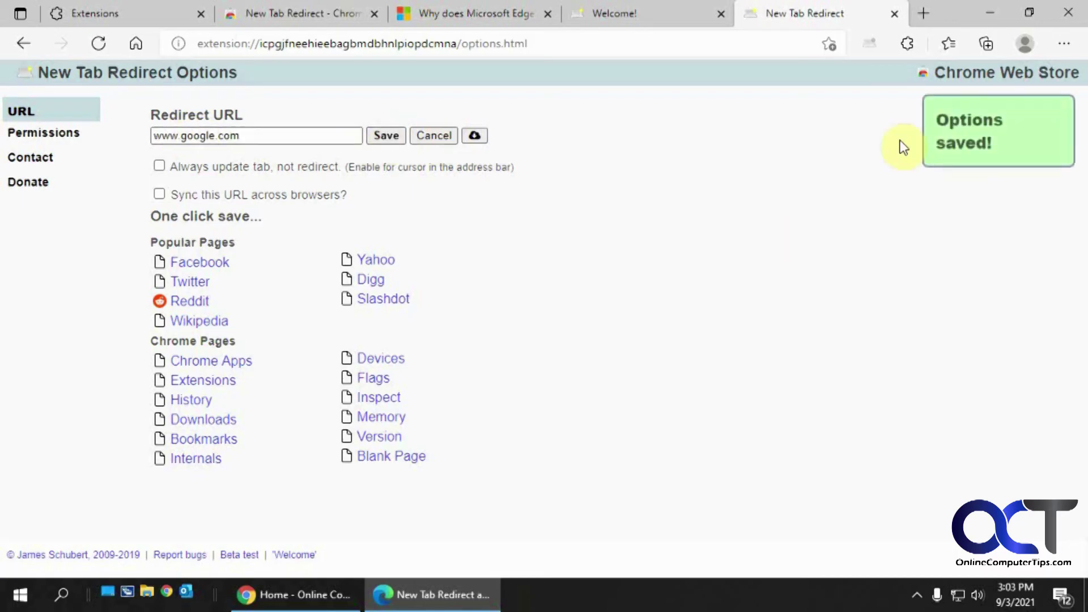
{"action": "left_click", "coordinate": [925, 13]}
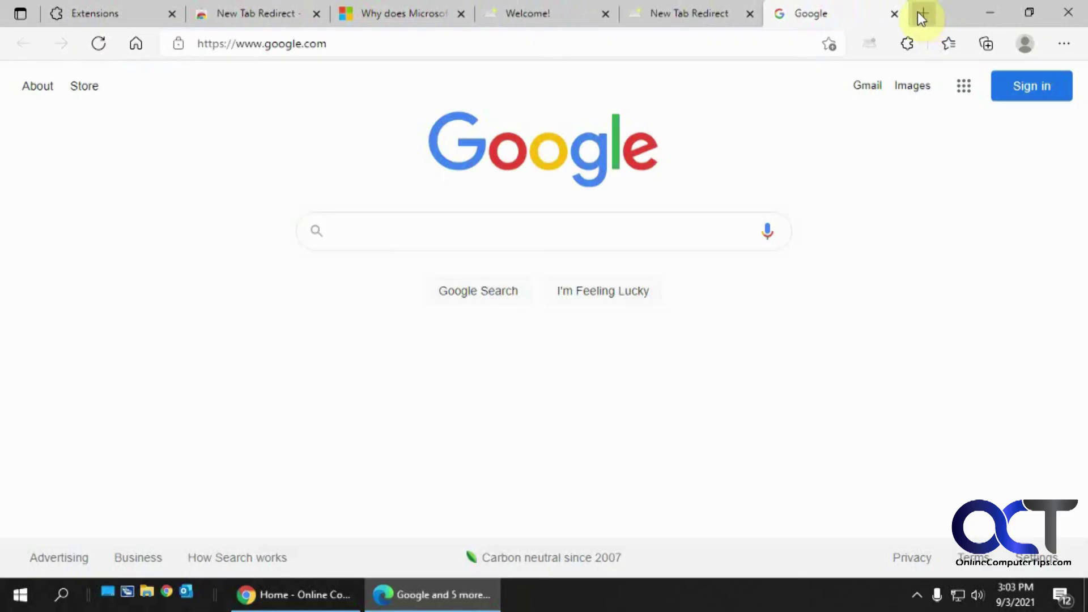
Back on the Welcome tab, confirm the Home button loads google.com.
{"action": "left_click", "coordinate": [539, 12]}
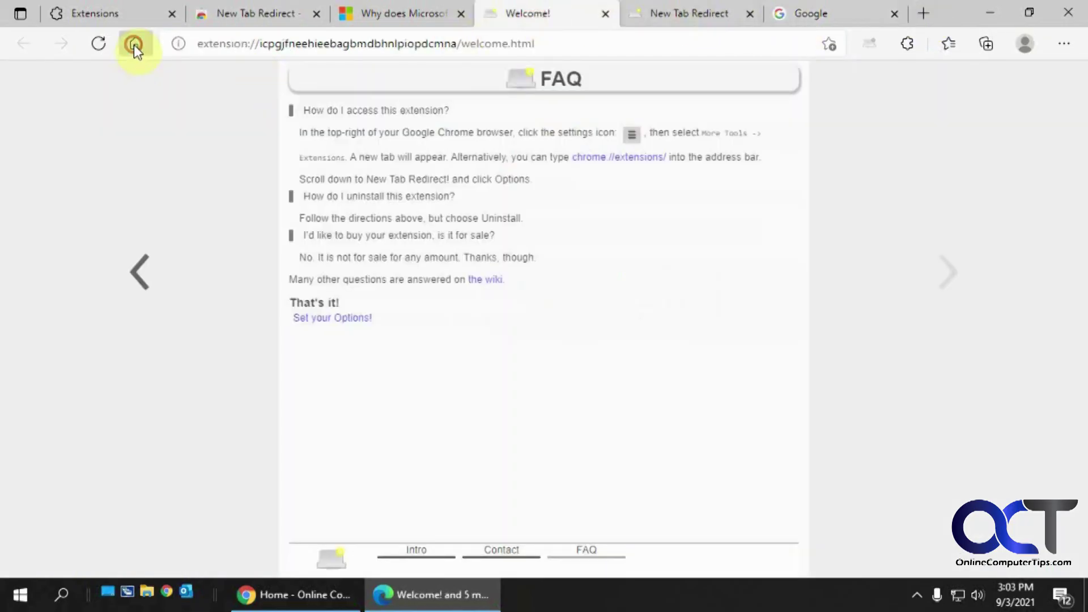
{"action": "left_click", "coordinate": [134, 45]}
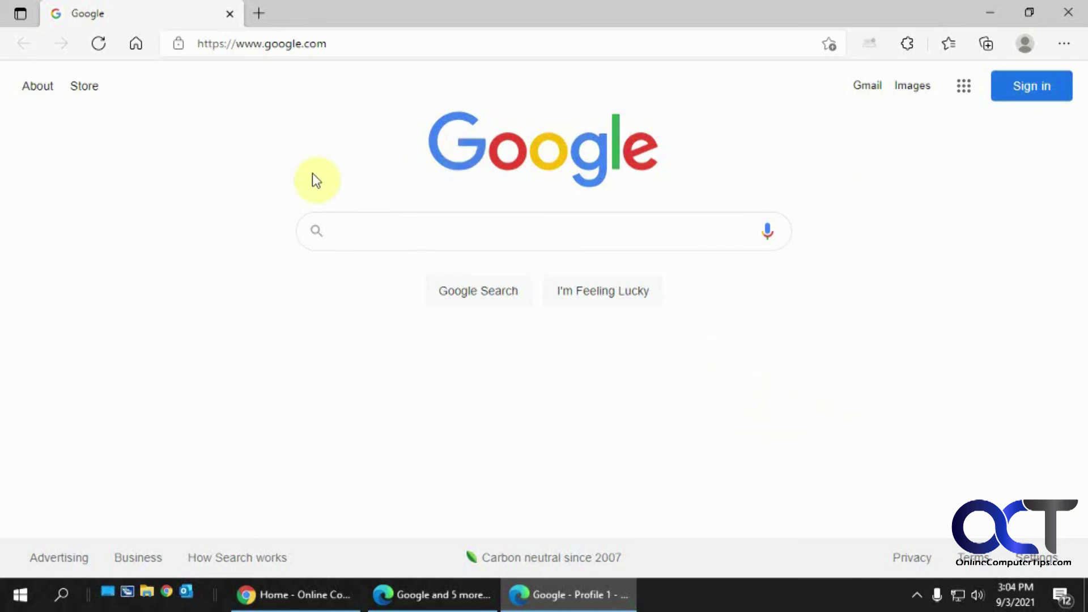
{"action": "left_click", "coordinate": [1076, 50]}
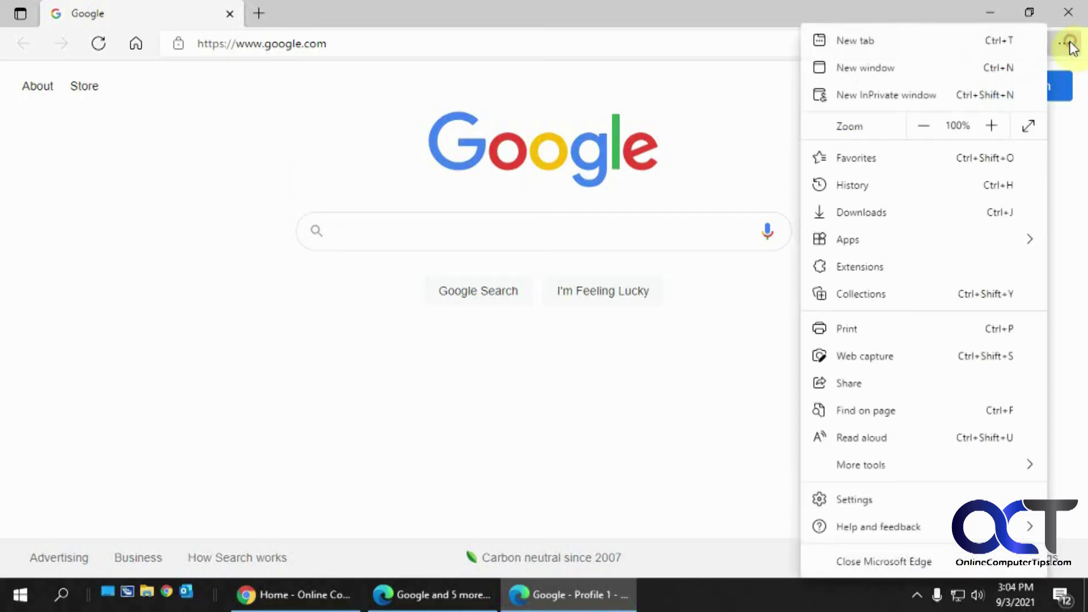
Review the Start, home, and new tabs settings: google.com for startup and home, New Tab Redirect for new tabs.
{"action": "left_click", "coordinate": [901, 508]}
{"action": "left_click", "coordinate": [131, 258]}
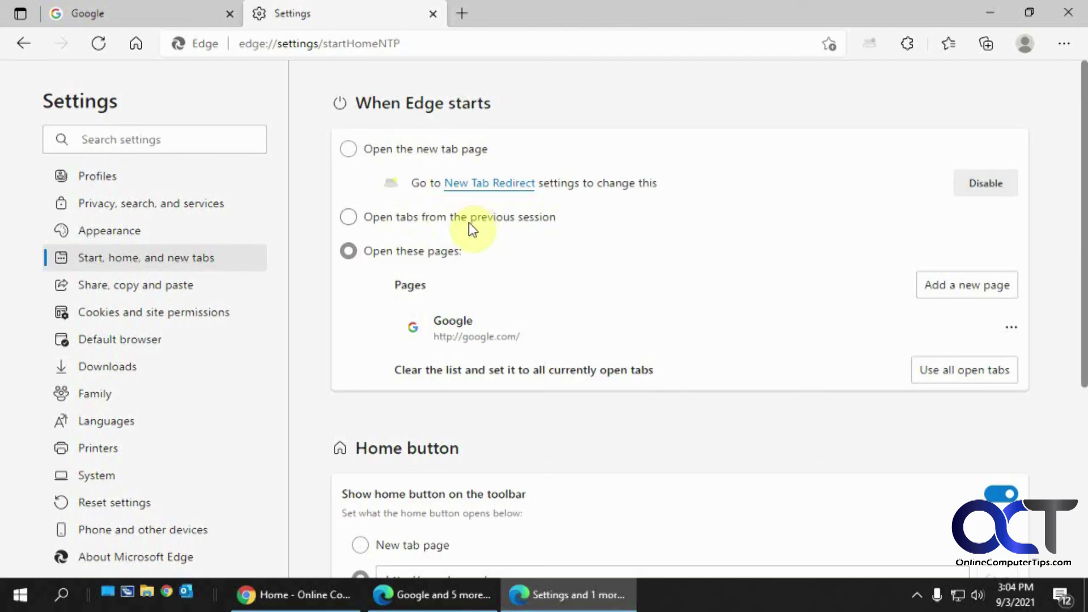
{"action": "scroll", "coordinate": [544, 401], "scroll_direction": "down", "scroll_amount": 2}
{"action": "scroll", "coordinate": [413, 437], "scroll_direction": "up", "scroll_amount": 1}
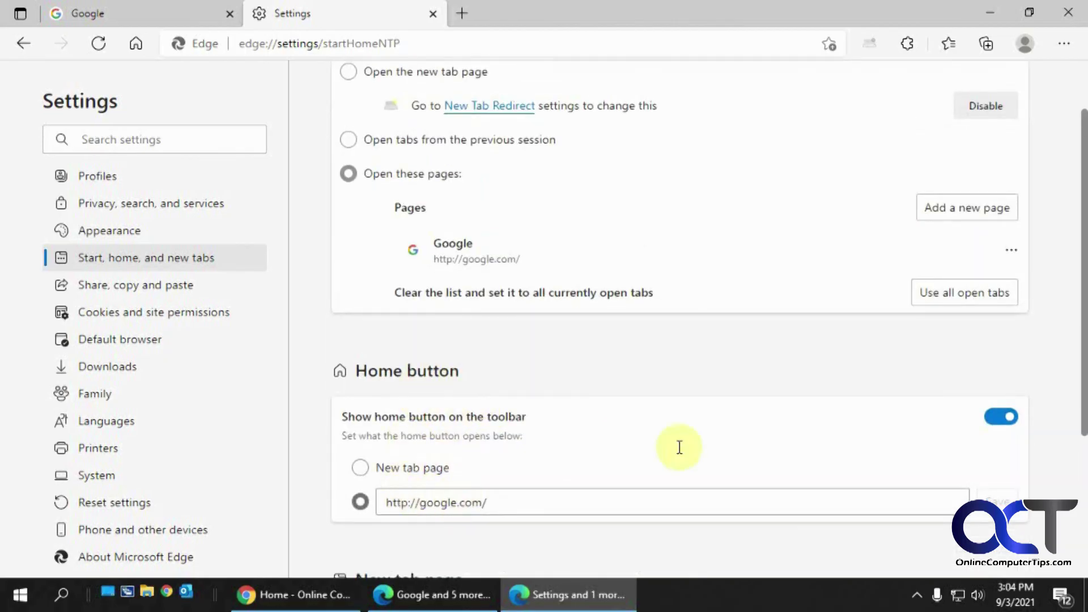
{"action": "scroll", "coordinate": [923, 419], "scroll_direction": "down", "scroll_amount": 1}
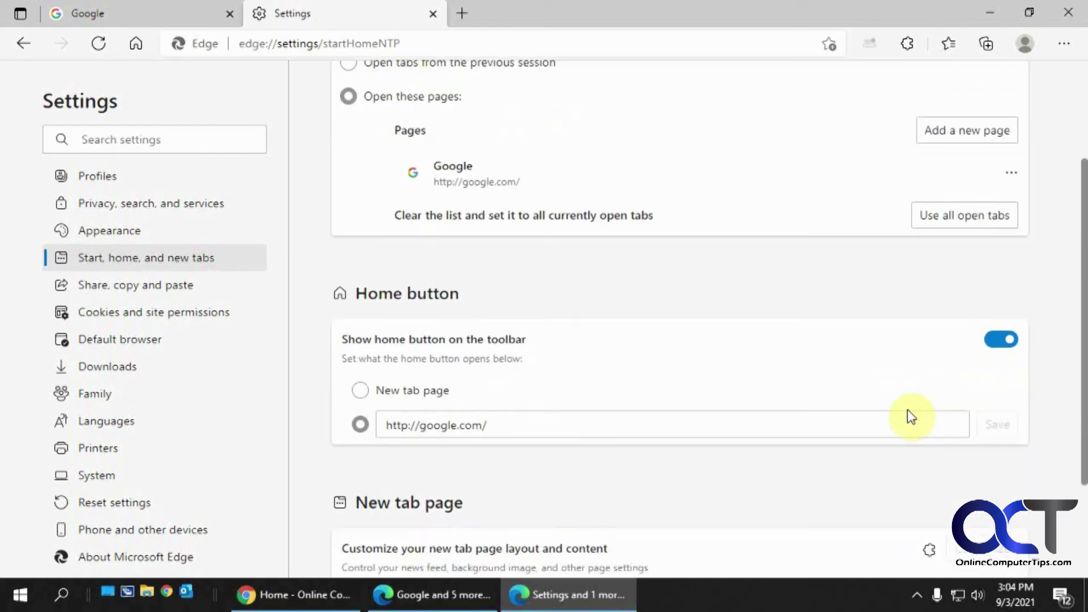
{"action": "scroll", "coordinate": [907, 409], "scroll_direction": "down", "scroll_amount": 2}
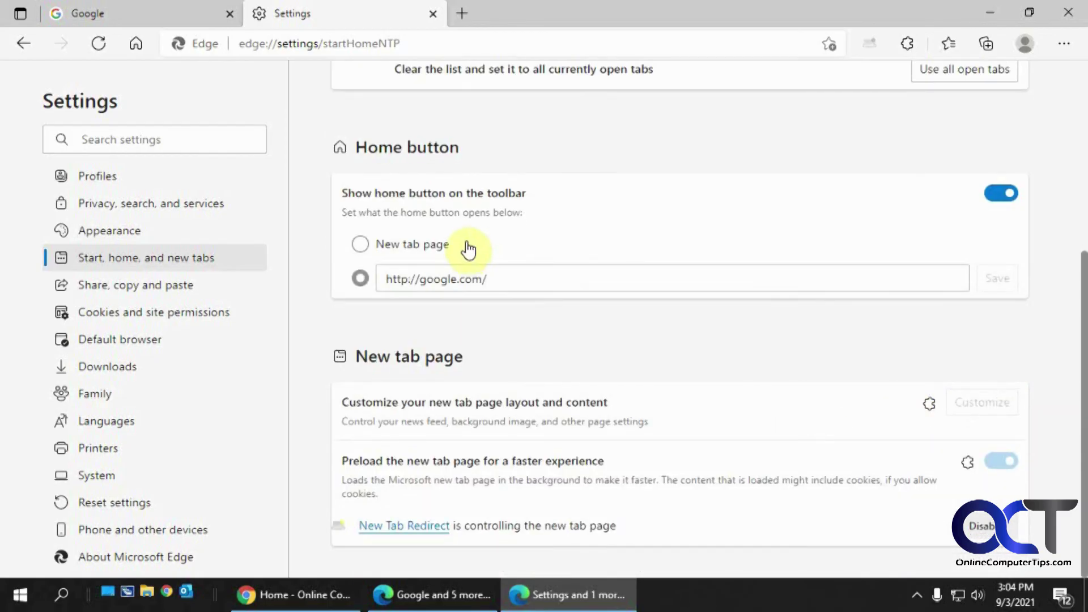
{"action": "left_click", "coordinate": [451, 592]}
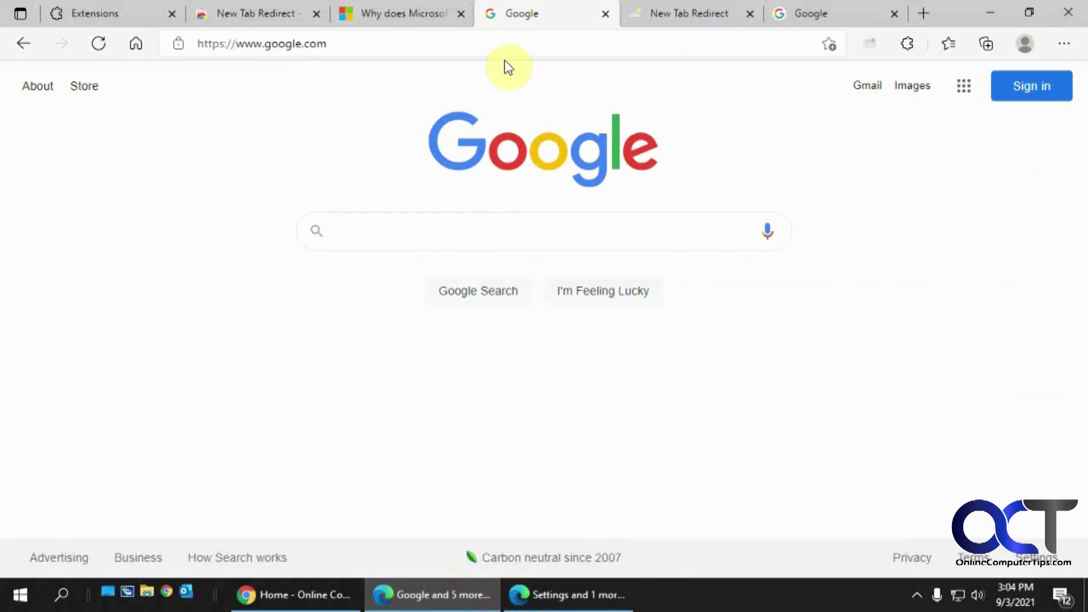
In the first window, go from the last Google tab to the Extensions page listing New Tab Redirect enabled.
{"action": "left_click", "coordinate": [269, 20]}
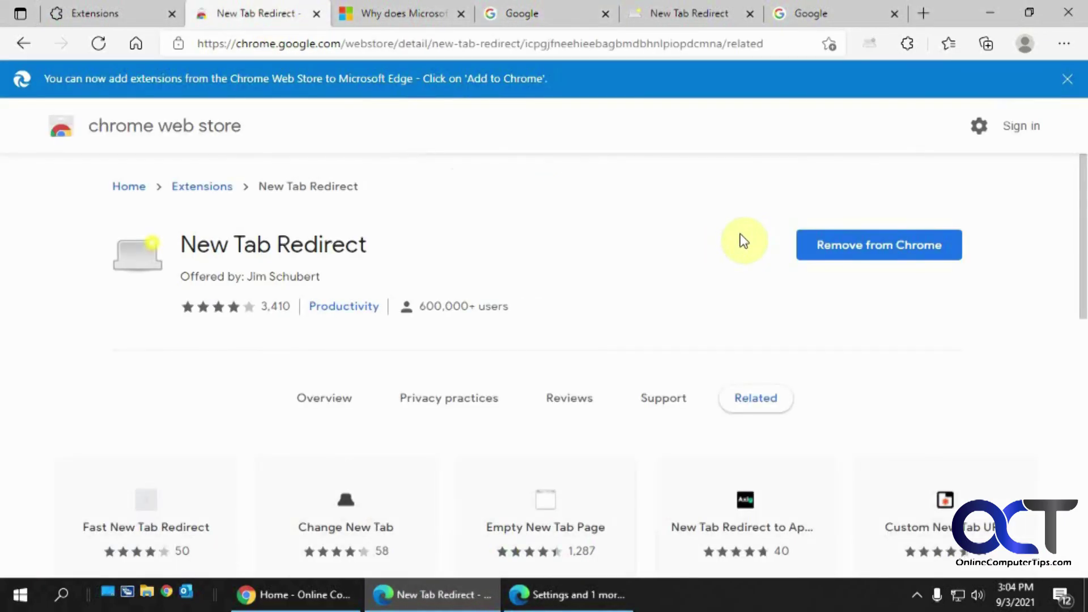
{"action": "left_click", "coordinate": [837, 11]}
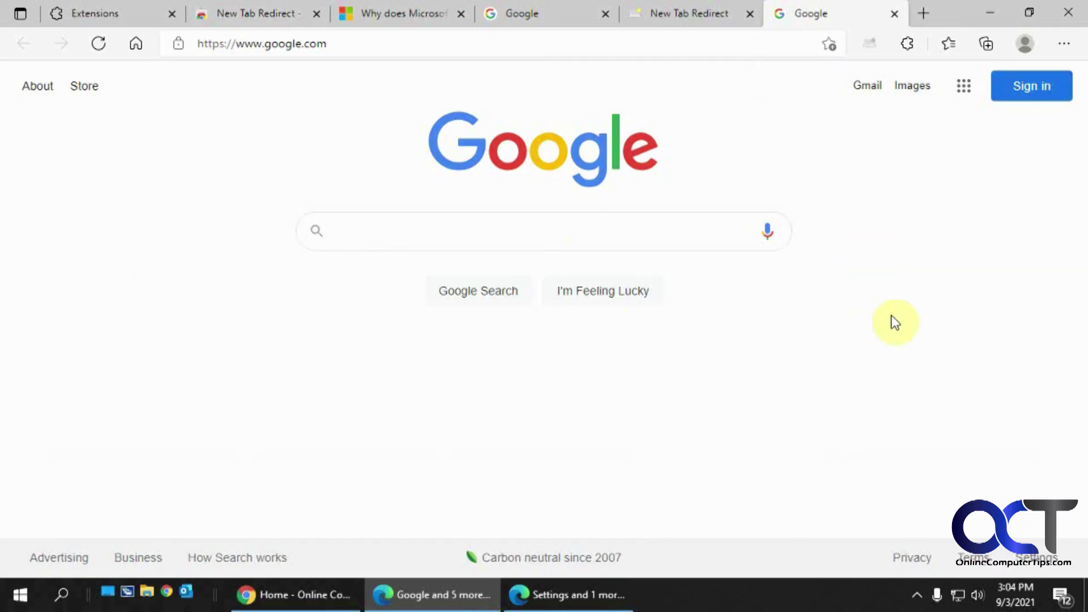
{"action": "left_click", "coordinate": [1064, 43]}
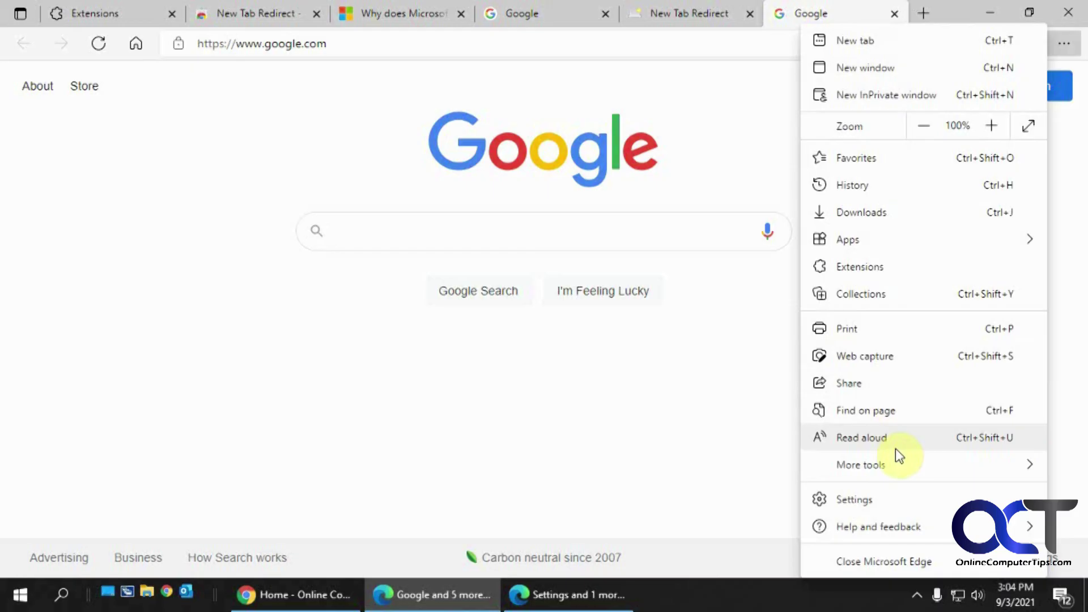
{"action": "left_click", "coordinate": [882, 268]}
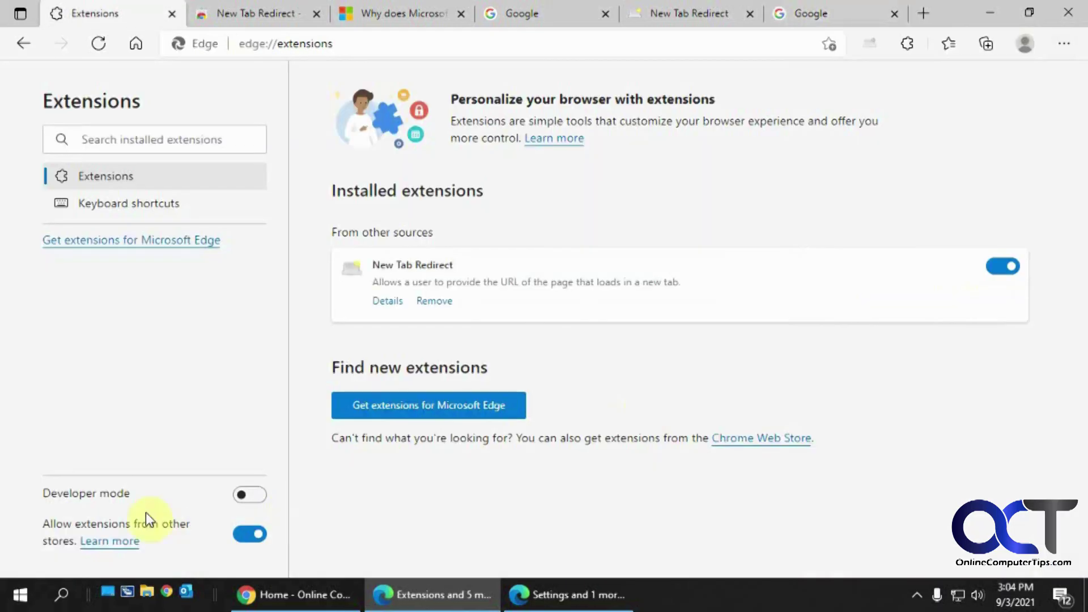